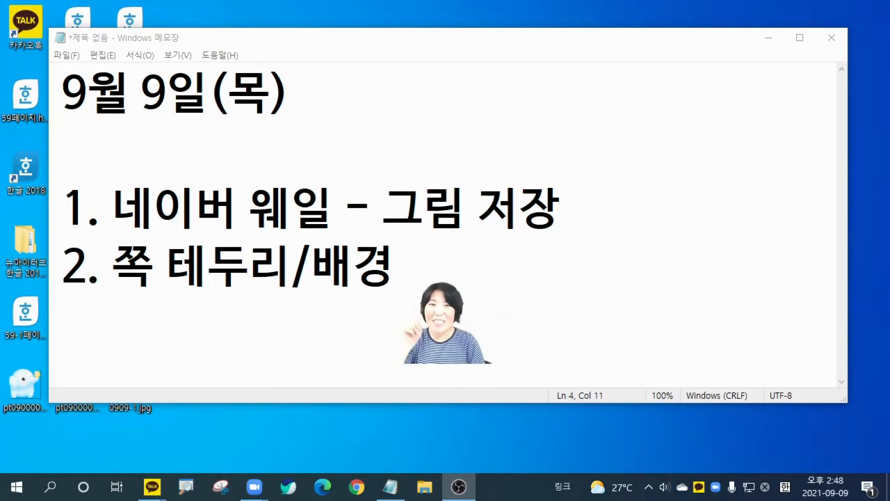
# - Switch to the Whale browser, search Naver for 아이콘천국 and open the icon.hompys.com site
pyautogui.click(767, 38)
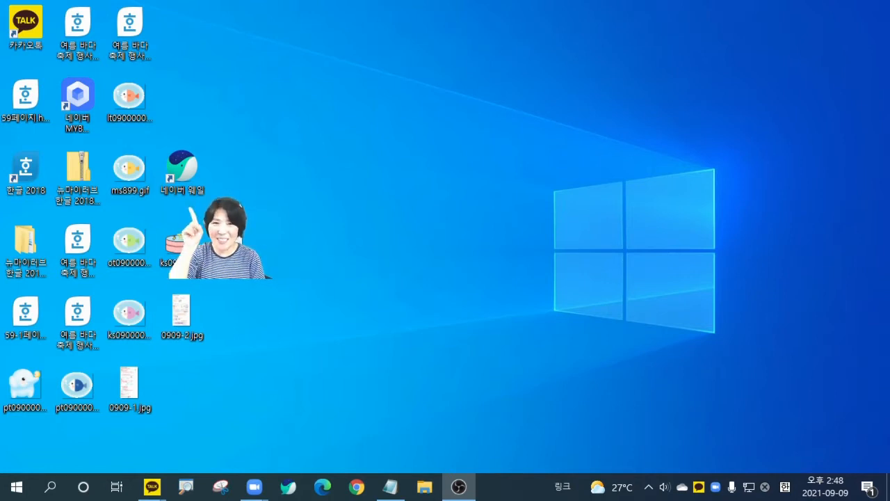
pyautogui.doubleClick(177, 169)
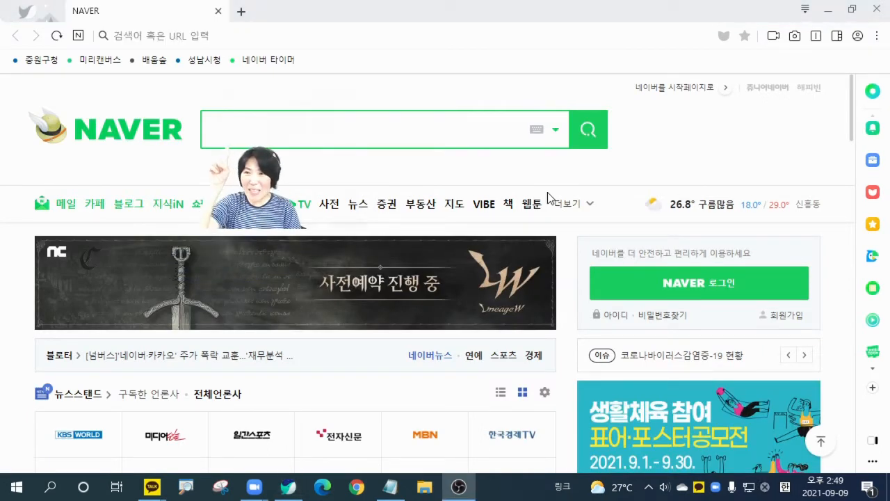
pyautogui.click(351, 139)
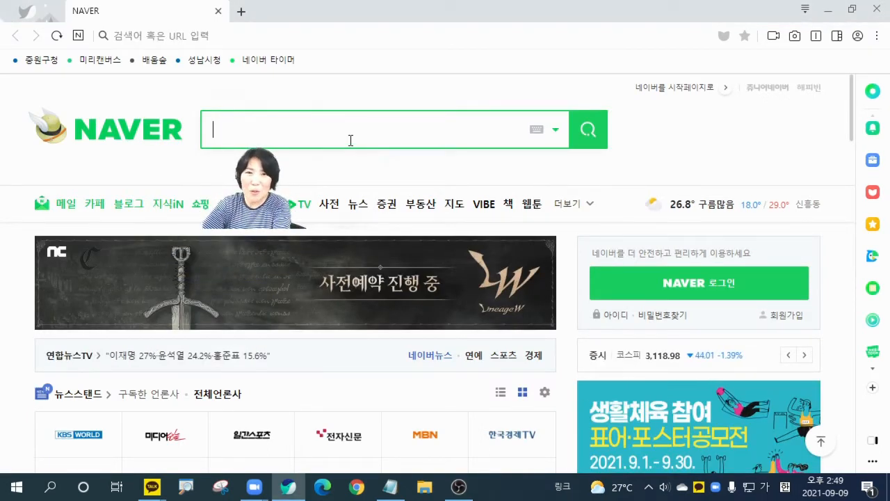
pyautogui.write('아이콘천국')
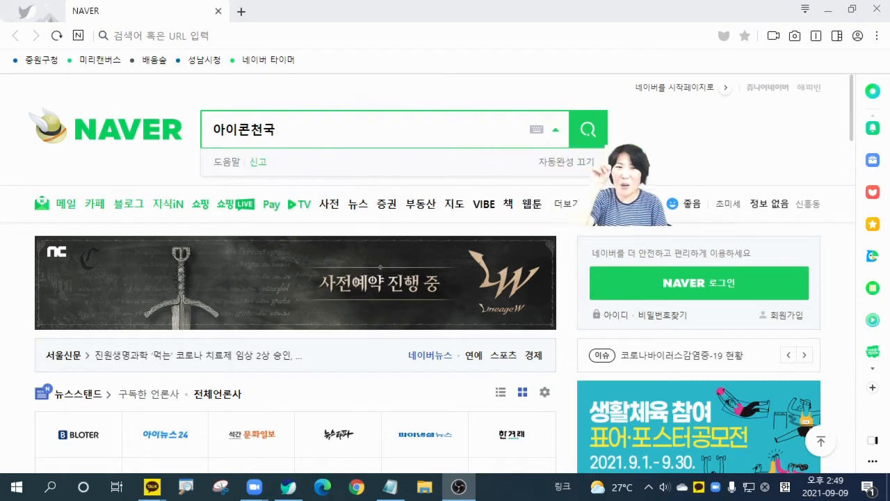
pyautogui.click(585, 134)
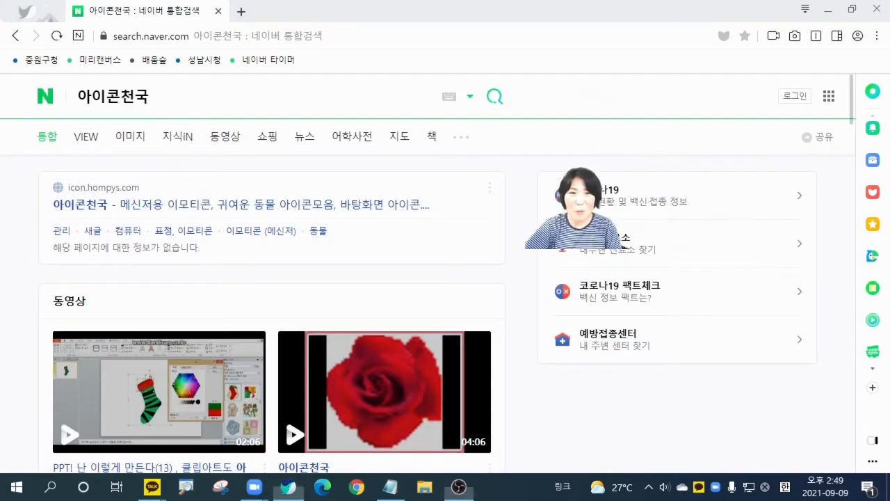
pyautogui.click(139, 190)
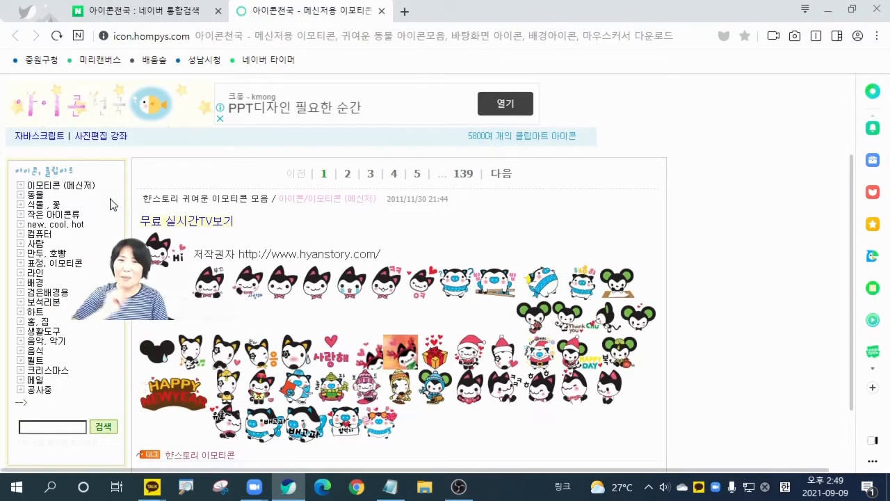
# - Browse the site's 식물, 꽃 and 동물 icon categories and open page 3 of 동물
pyautogui.click(32, 197)
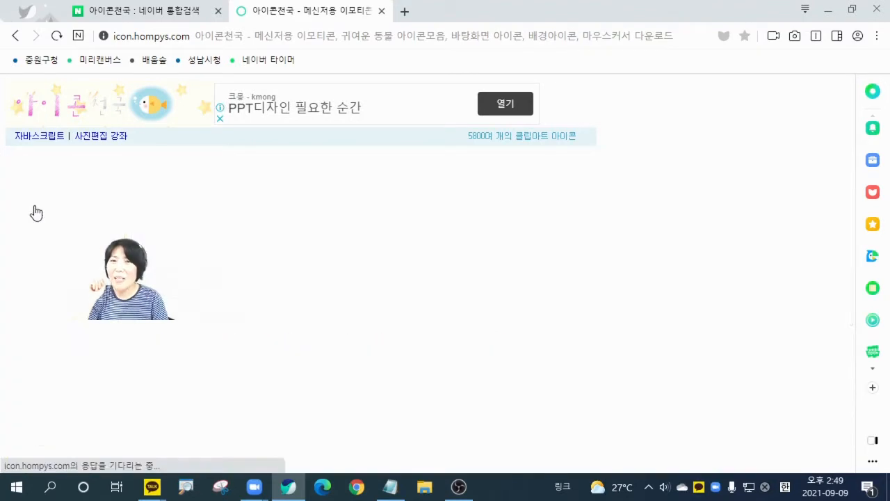
pyautogui.click(40, 207)
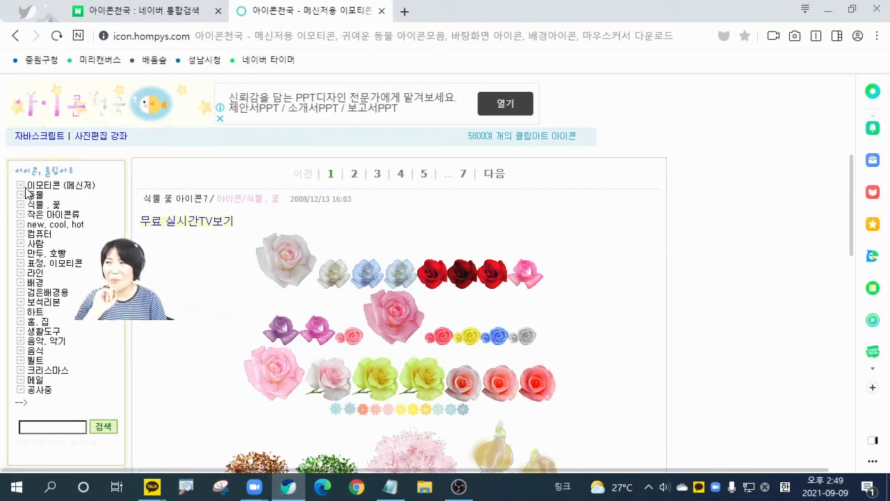
pyautogui.click(35, 197)
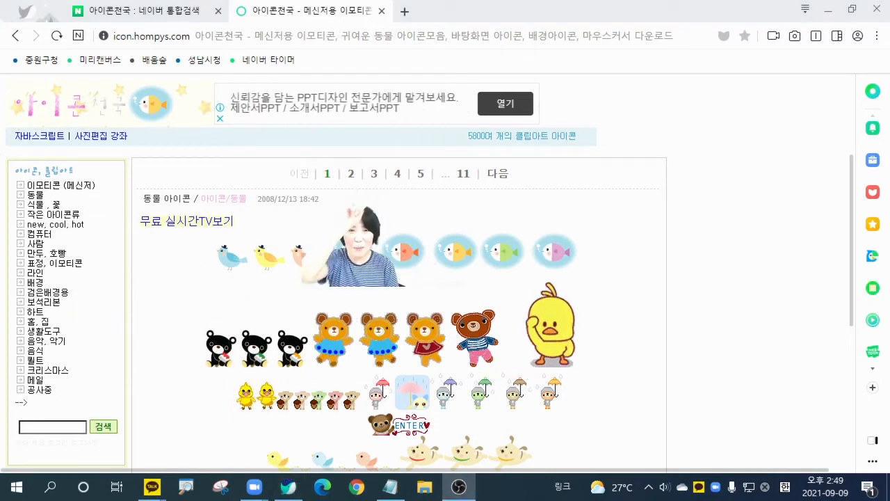
pyautogui.click(372, 178)
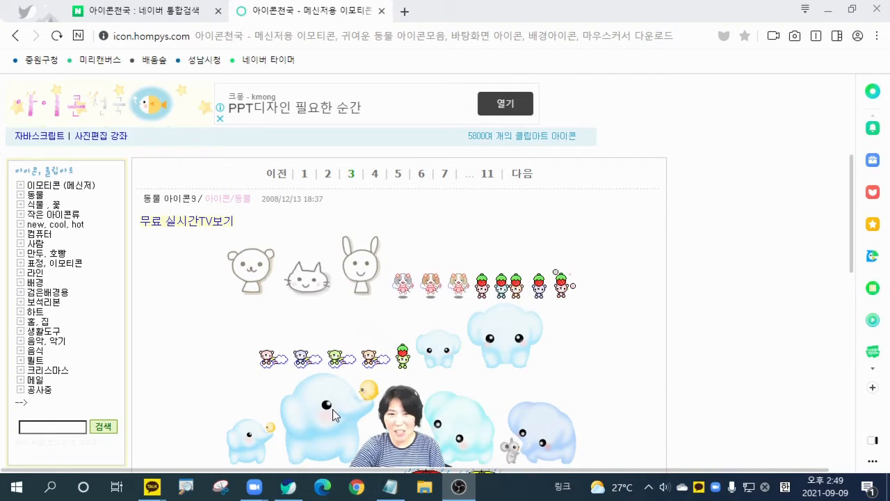
# - Save the large blue elephant image with the yellow chick to the desktop as pt090000000922.gif
pyautogui.scroll(-2, 333, 415)
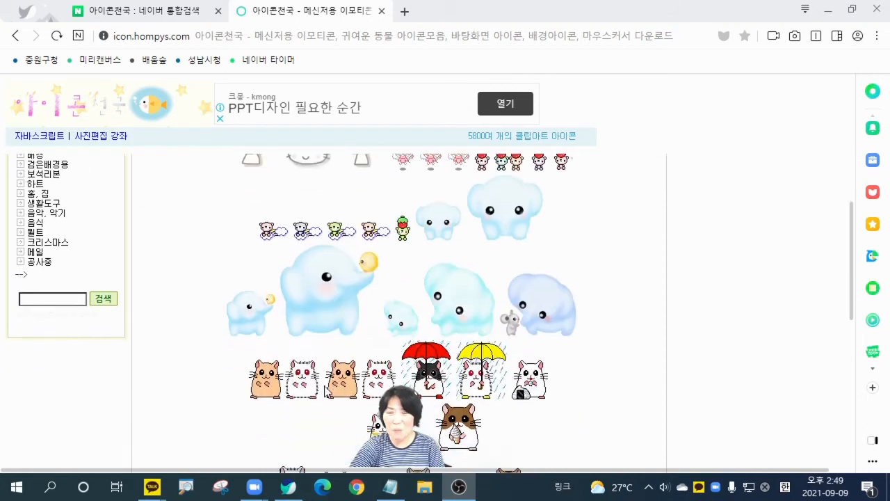
pyautogui.rightClick(316, 271)
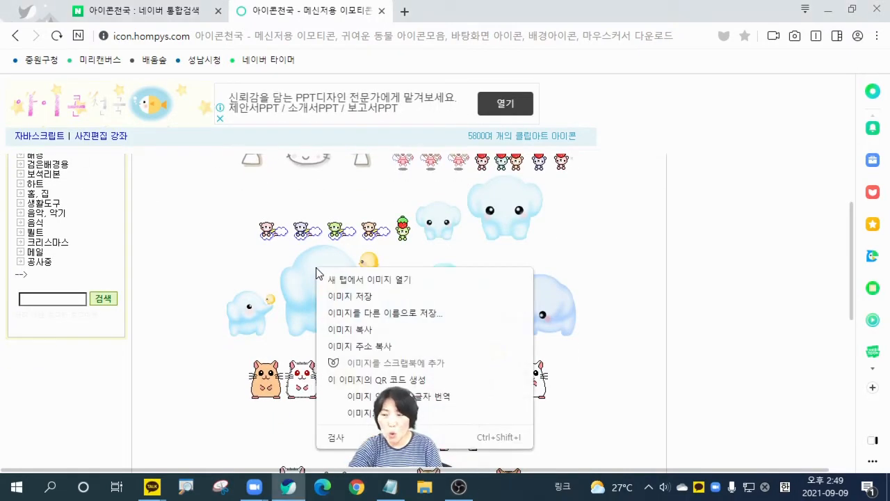
pyautogui.click(356, 313)
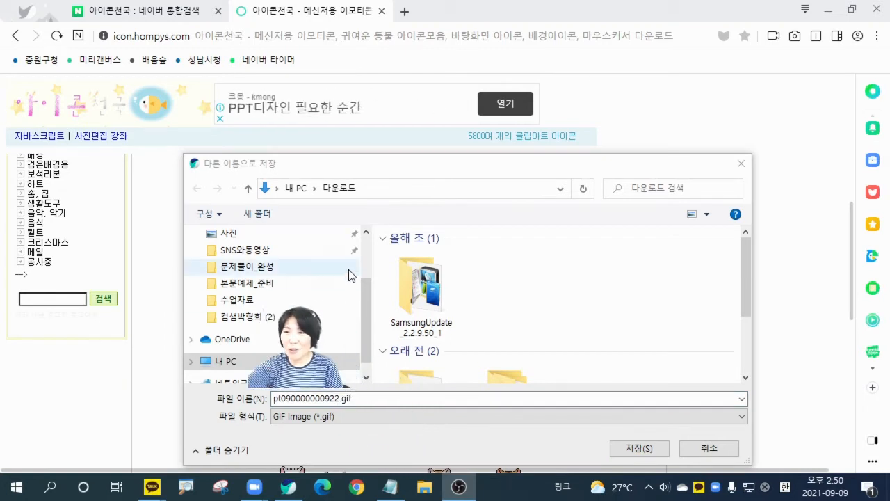
pyautogui.moveTo(365, 319); pyautogui.dragTo(284, 274)
pyautogui.click(267, 263)
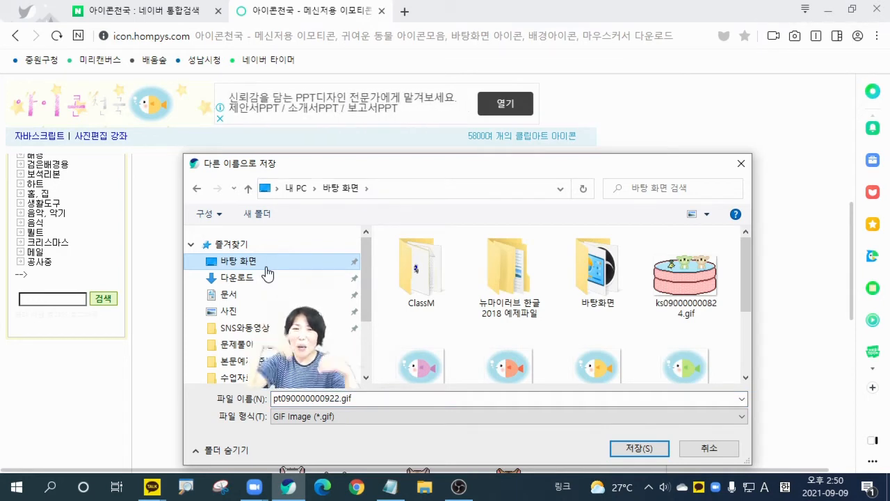
pyautogui.moveTo(306, 363); pyautogui.dragTo(563, 459)
pyautogui.click(640, 449)
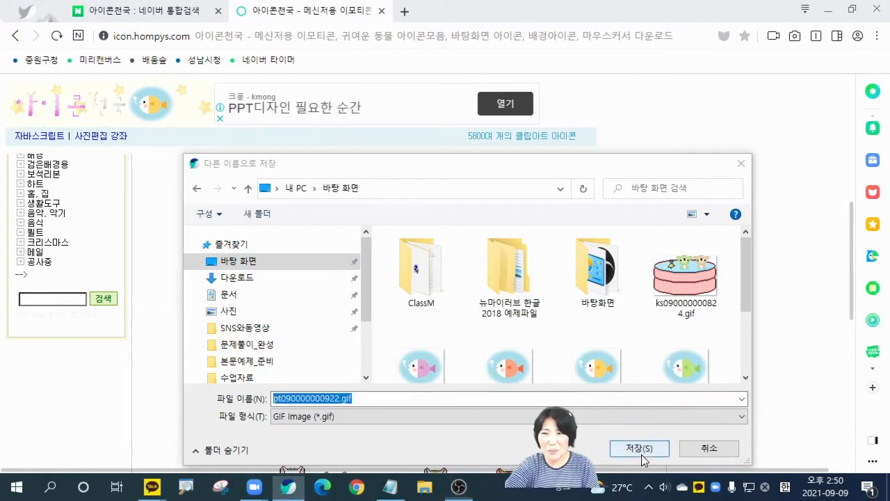
pyautogui.click(468, 248)
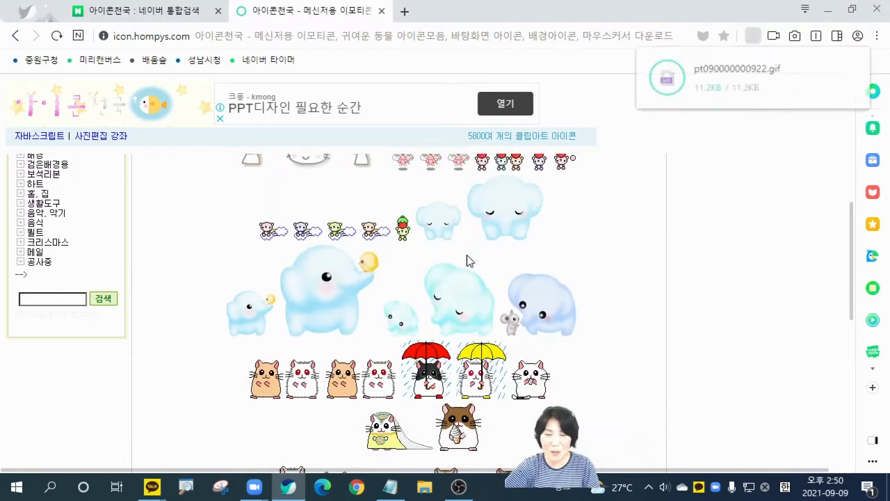
# - Open 59페이지.hwp from the desktop in Hangul and place the text cursor on the first empty line
pyautogui.click(827, 9)
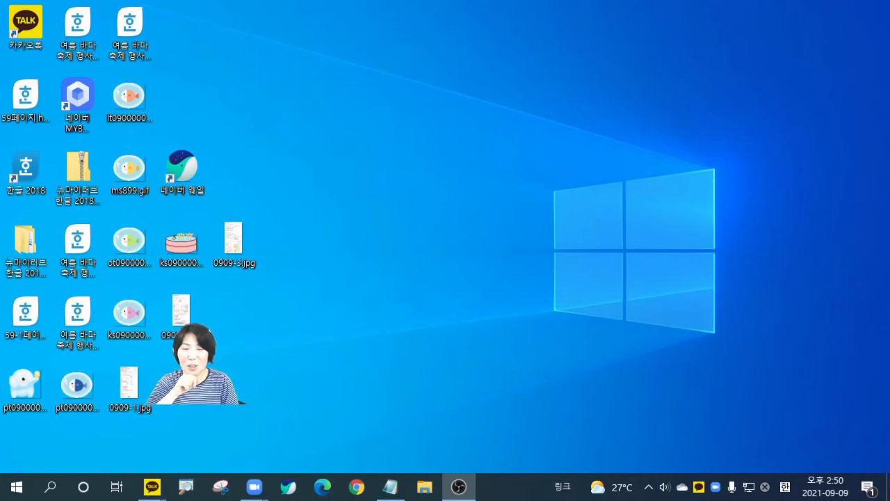
pyautogui.doubleClick(25, 105)
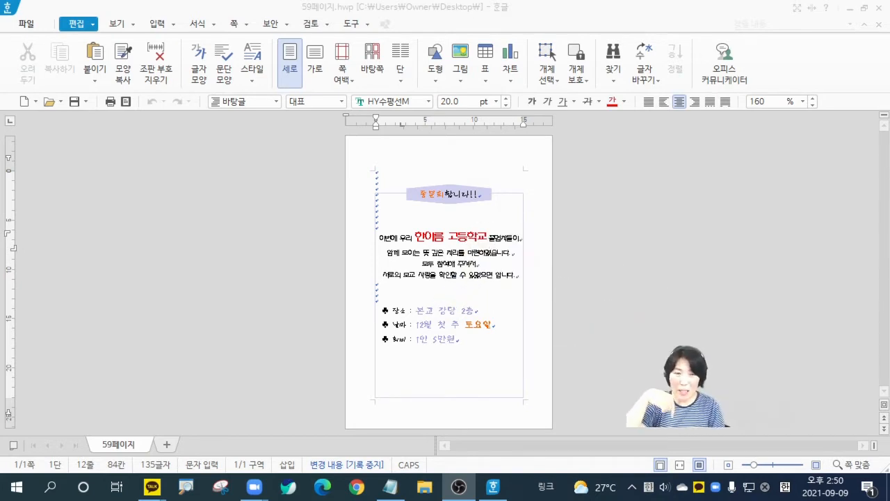
pyautogui.click(680, 463)
pyautogui.scroll(3, 323, 264)
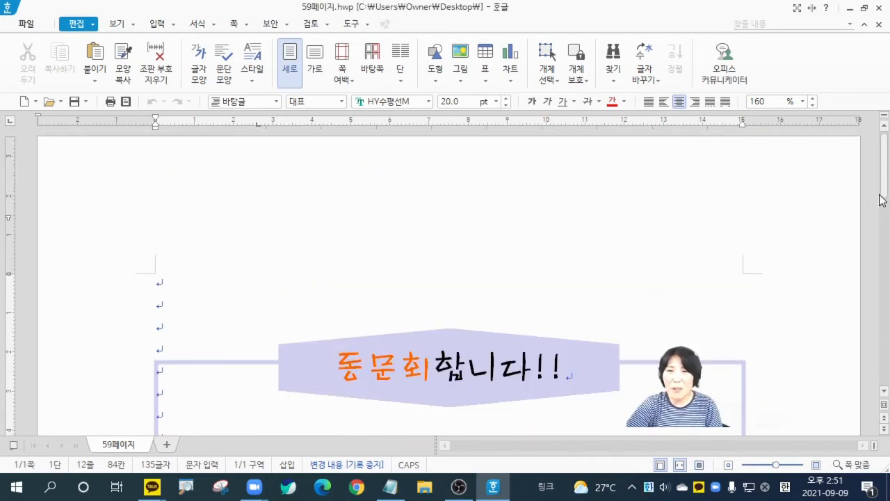
pyautogui.moveTo(883, 199); pyautogui.dragTo(886, 204)
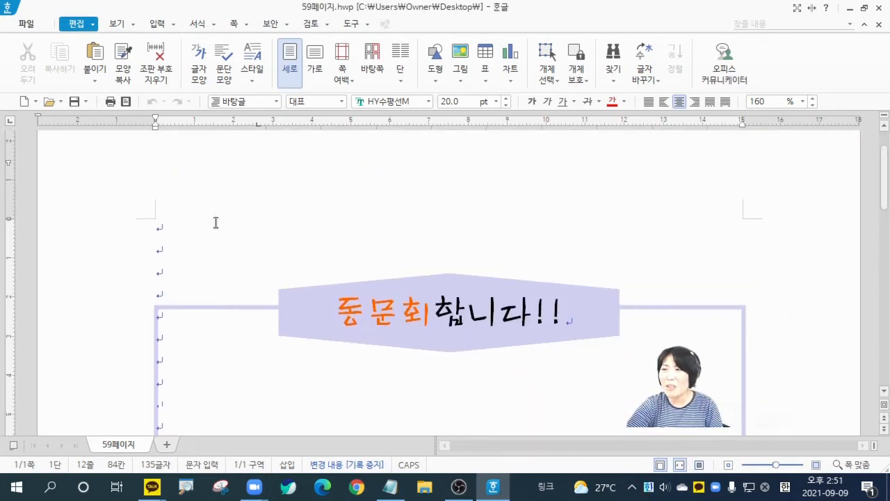
pyautogui.click(157, 224)
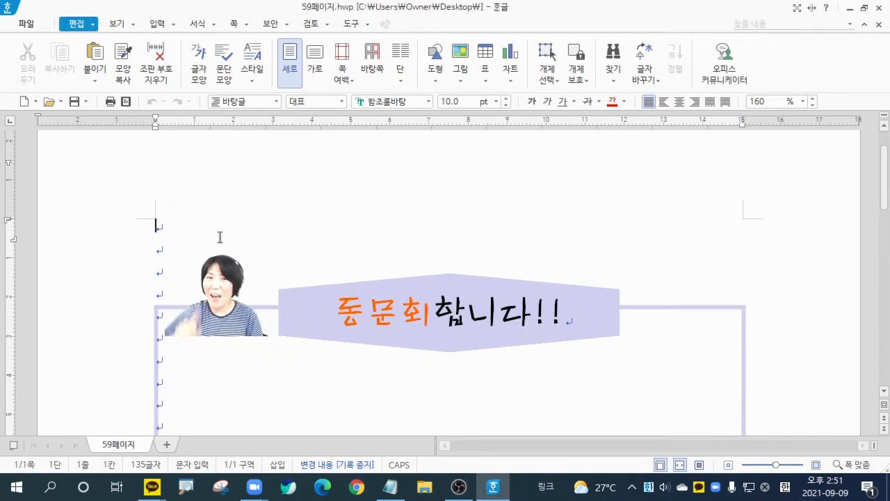
# - Choose pt090000000922.gif from the desktop as the picture to insert, with its size set by mouse
pyautogui.click(157, 23)
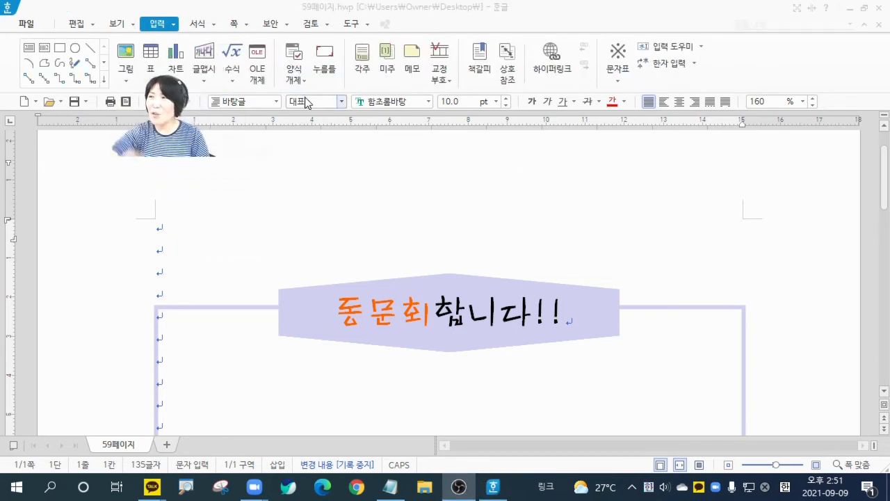
pyautogui.click(75, 25)
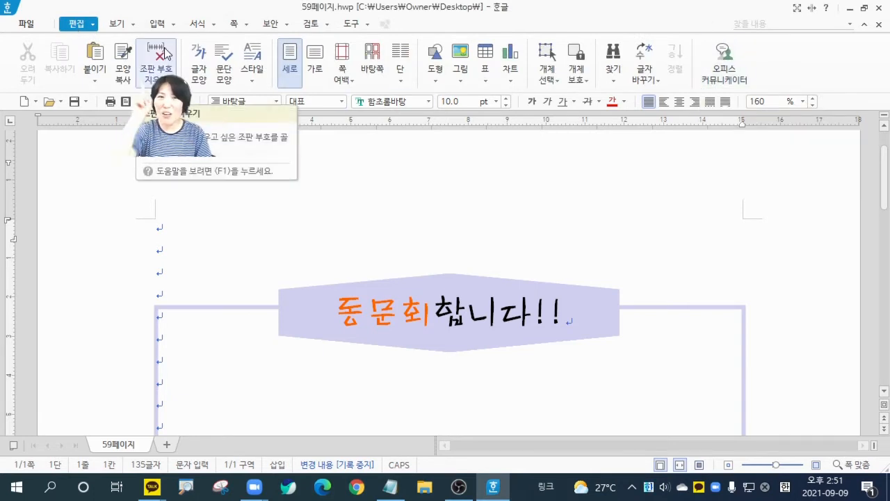
pyautogui.click(160, 25)
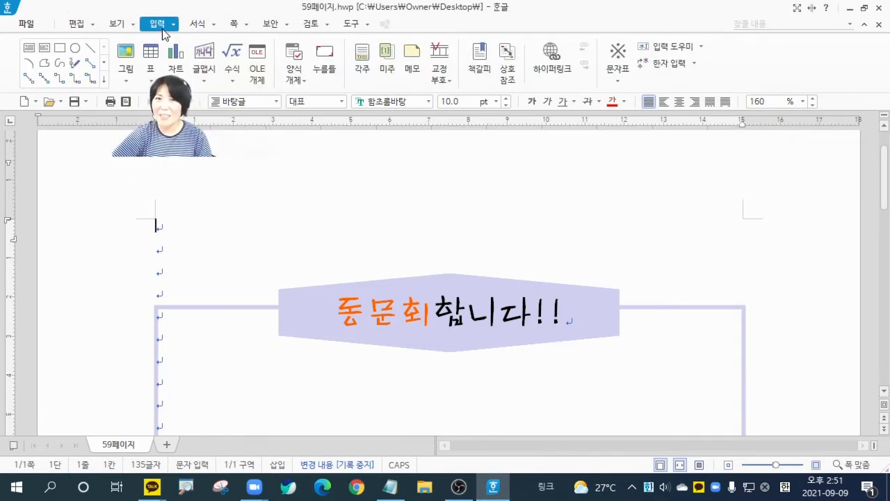
pyautogui.click(127, 55)
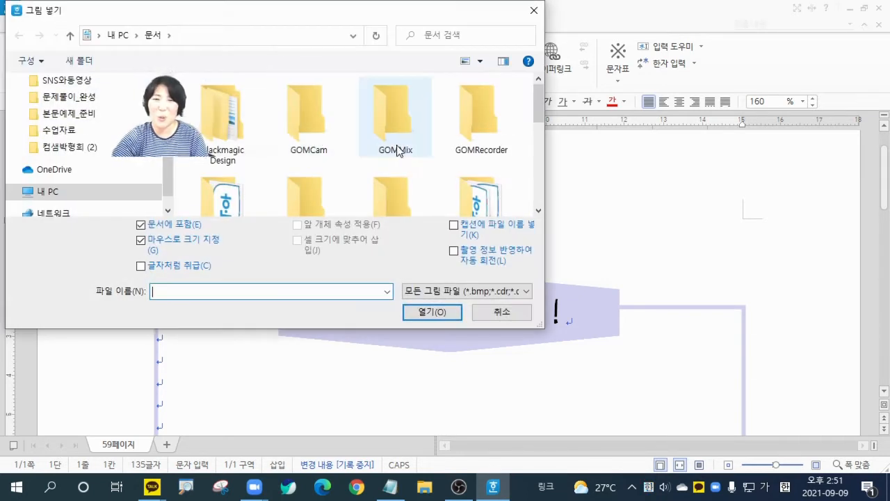
pyautogui.moveTo(168, 174); pyautogui.dragTo(167, 75)
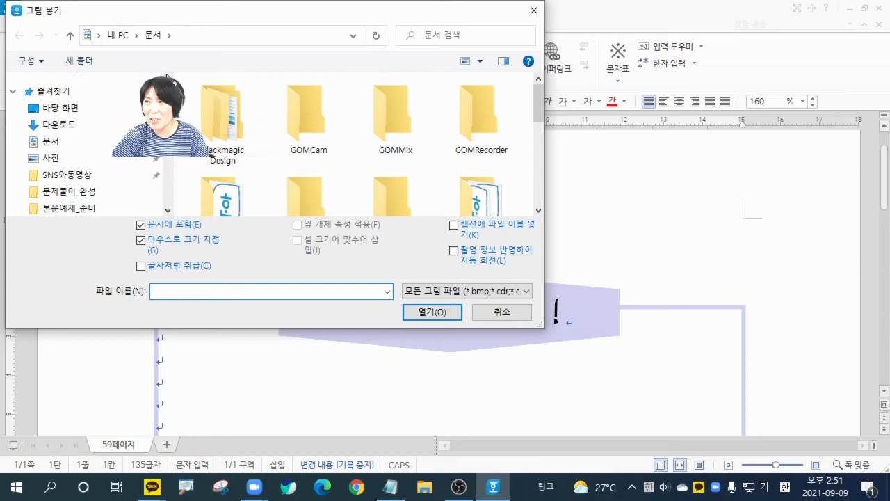
pyautogui.click(67, 111)
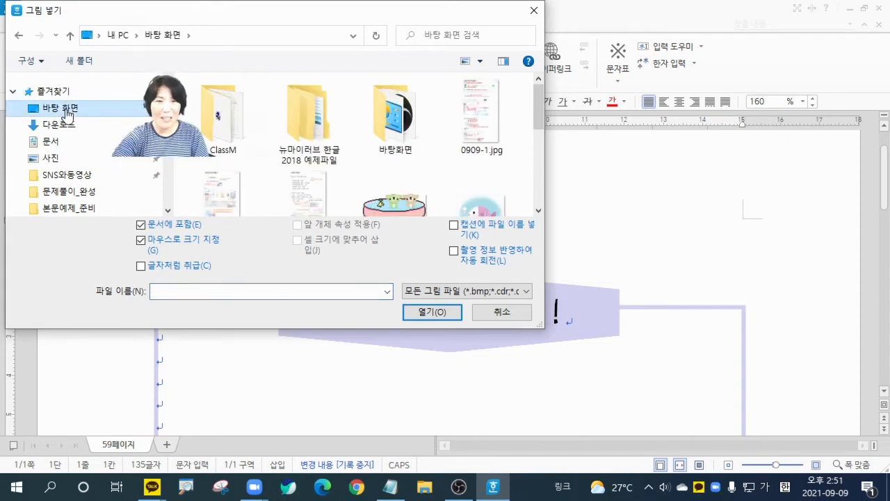
pyautogui.moveTo(538, 124); pyautogui.dragTo(533, 156)
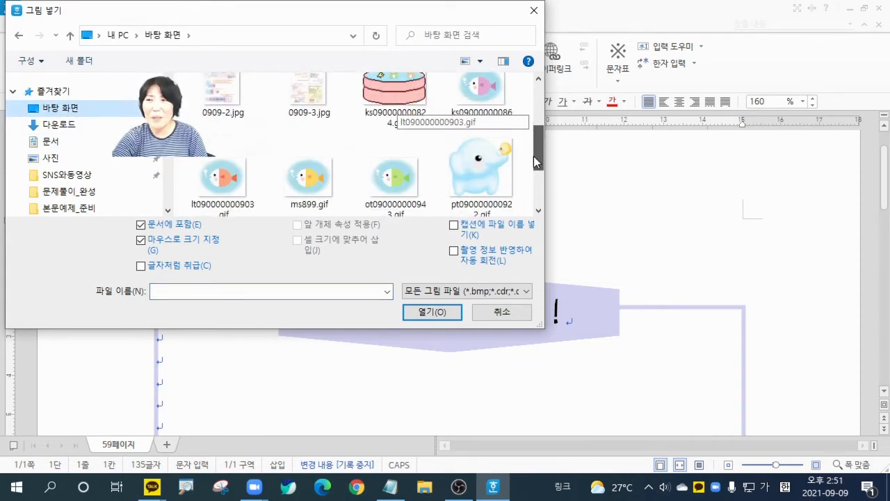
pyautogui.click(490, 175)
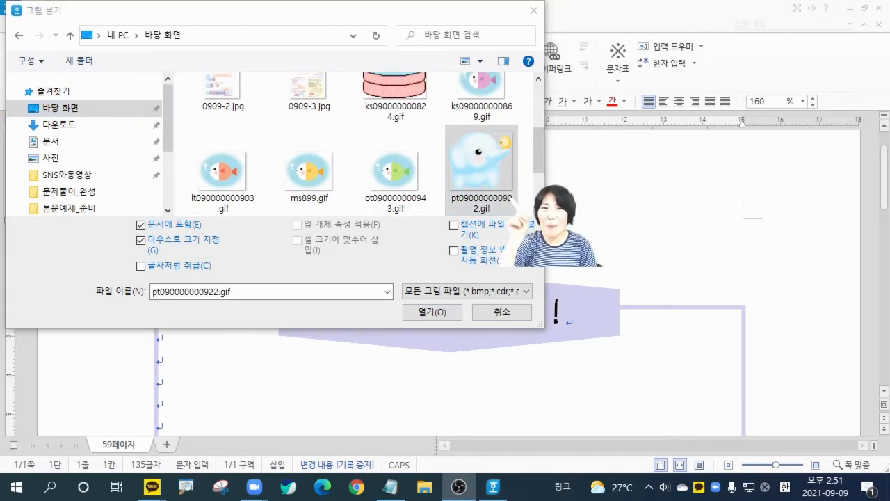
pyautogui.click(432, 311)
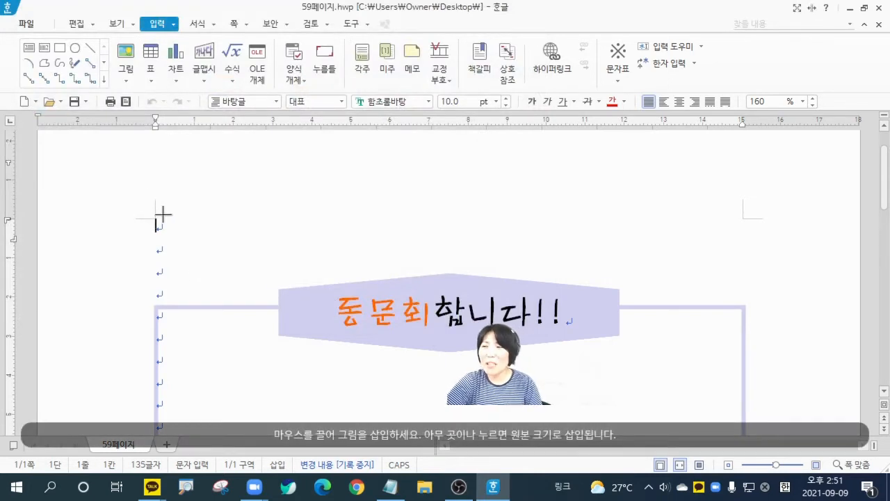
# - Place the elephant picture at the page's upper-left margin, about 21.9 × 20.4 mm, and enlarge it to about 35.4 × 33.0 mm
pyautogui.moveTo(169, 215); pyautogui.dragTo(175, 220)
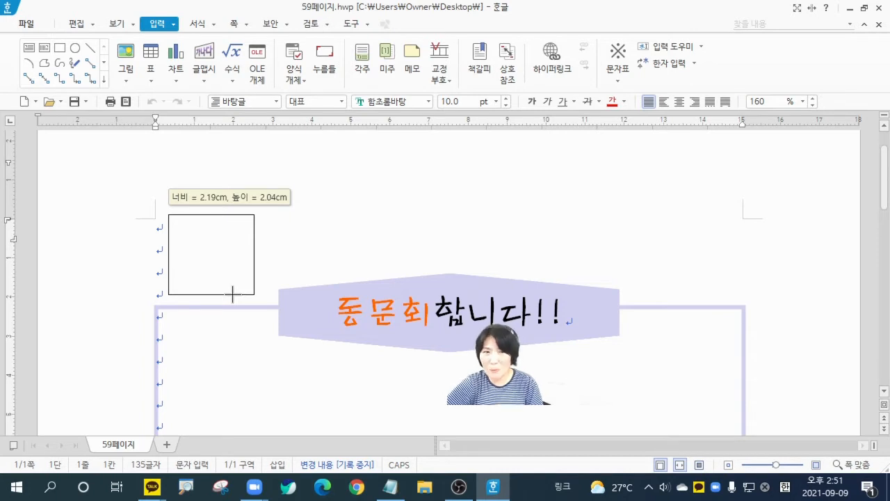
pyautogui.moveTo(232, 294); pyautogui.dragTo(233, 295)
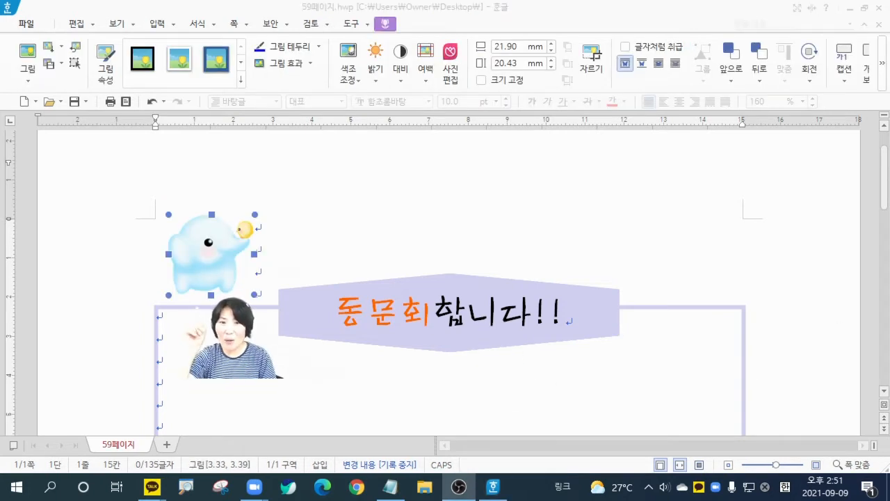
pyautogui.moveTo(256, 295); pyautogui.dragTo(299, 343)
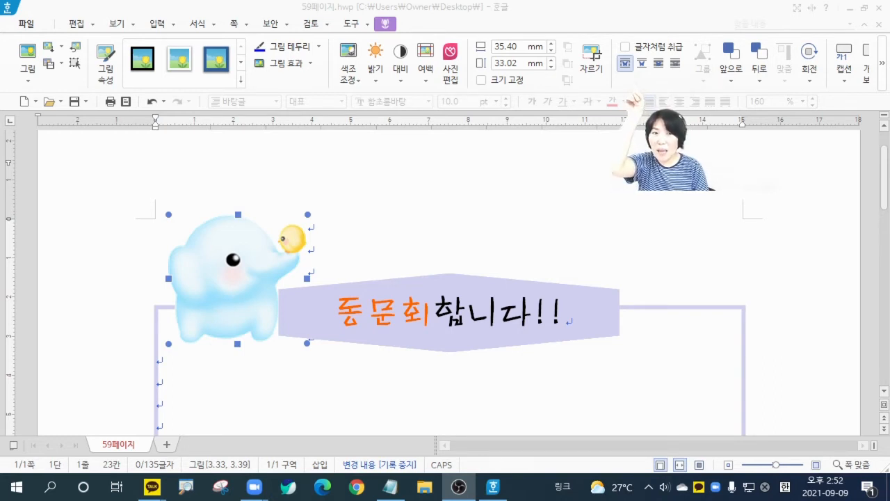
# - Set the elephant picture in front of the text and move it over the start of the 동문회합니다!! title
pyautogui.click(658, 64)
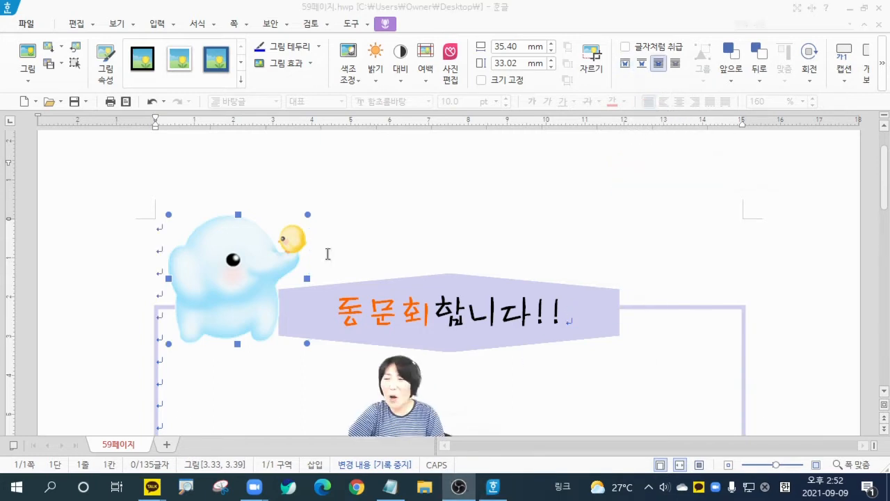
pyautogui.moveTo(237, 276); pyautogui.dragTo(282, 300)
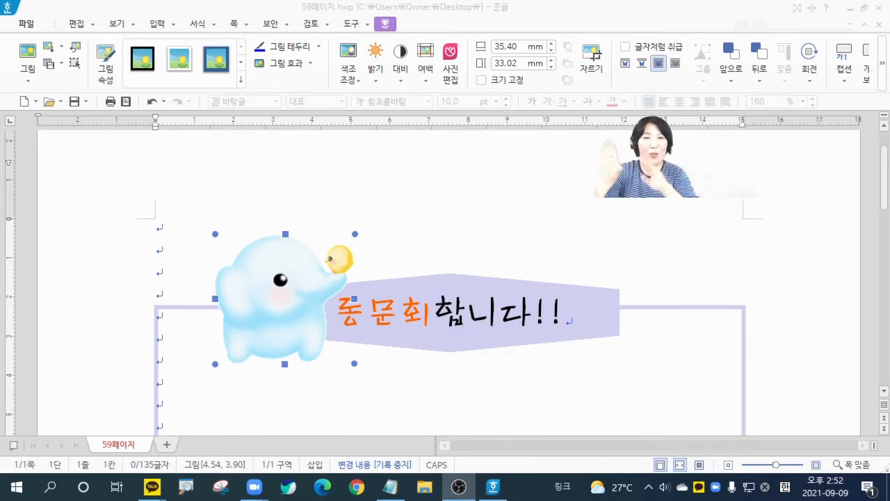
# - Set the elephant picture behind the text and return it to in front of the text
pyautogui.click(673, 64)
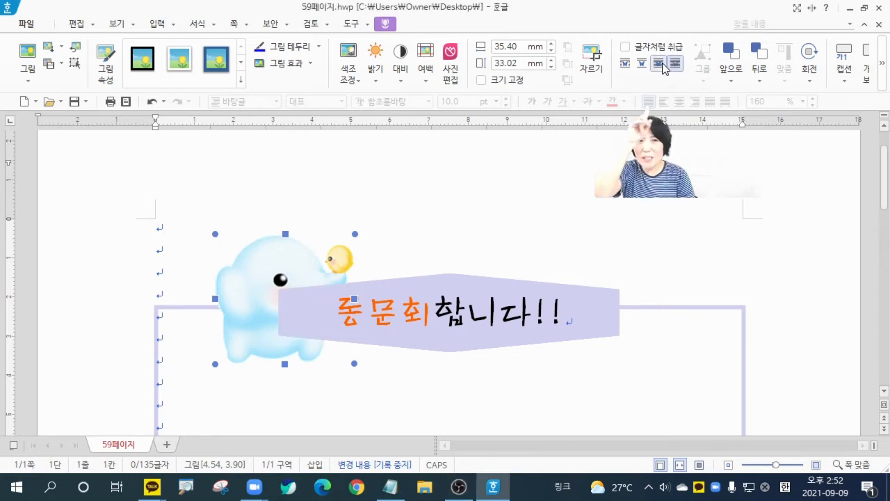
pyautogui.click(657, 64)
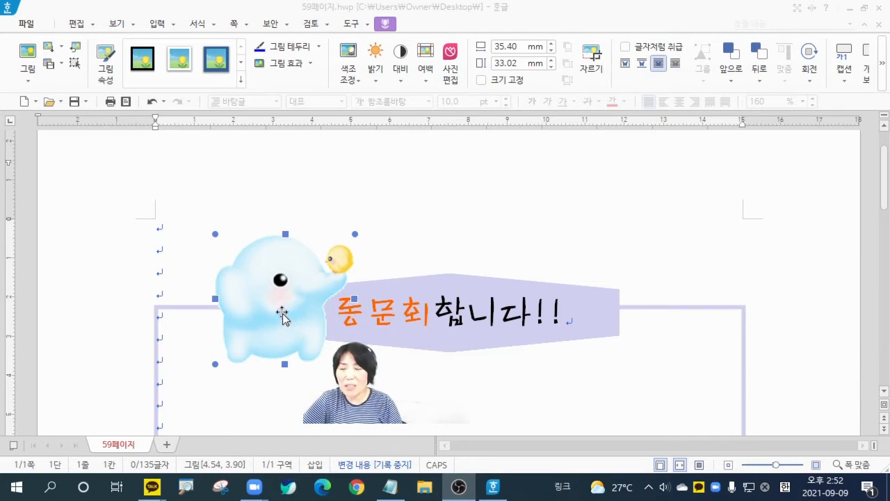
# - Copy the elephant picture to the end of the 동문회합니다!! title and flip the copy horizontally
pyautogui.moveTo(286, 316); pyautogui.dragTo(636, 321)
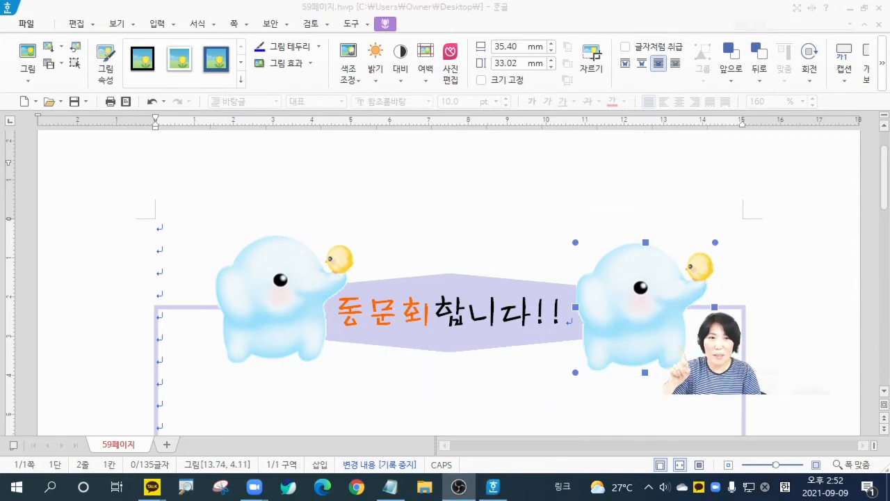
pyautogui.click(809, 77)
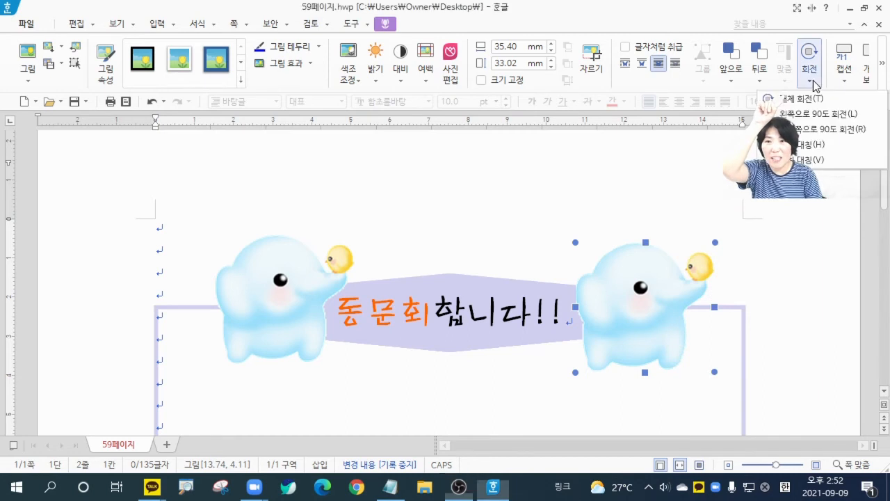
pyautogui.click(810, 149)
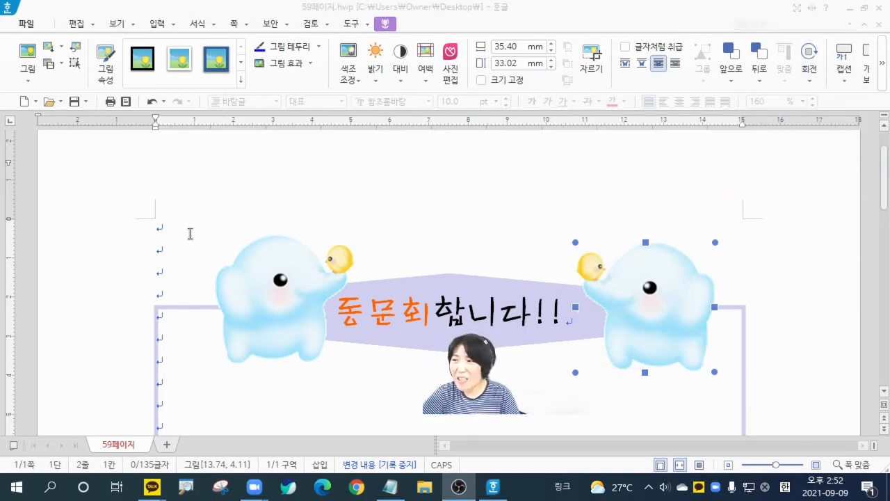
pyautogui.click(188, 232)
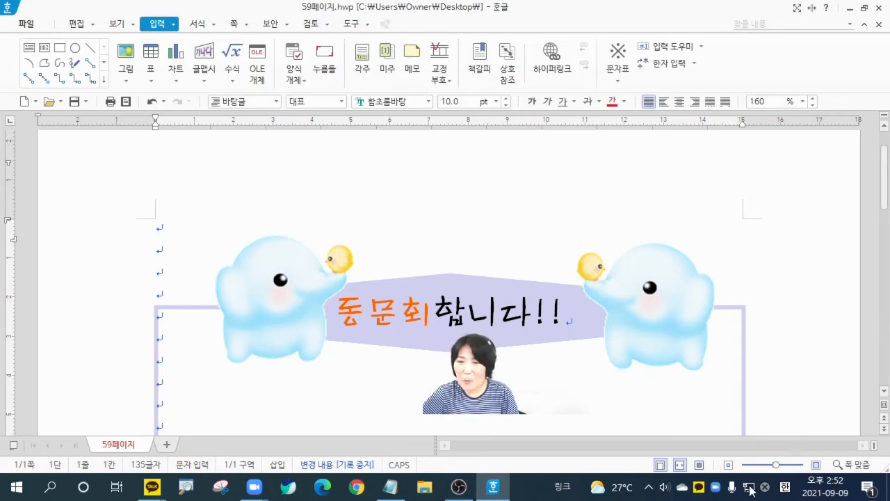
# - Place the text cursor on the page's first line and open the background settings for the page border and background
pyautogui.click(695, 467)
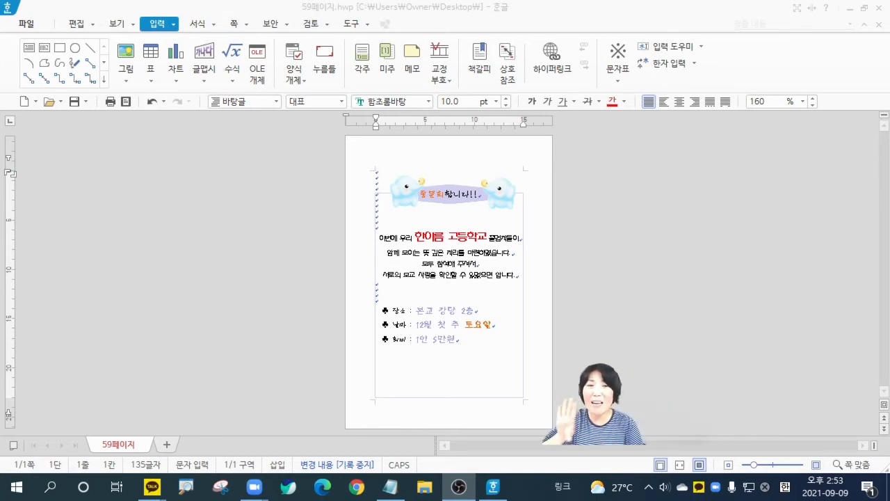
pyautogui.click(366, 181)
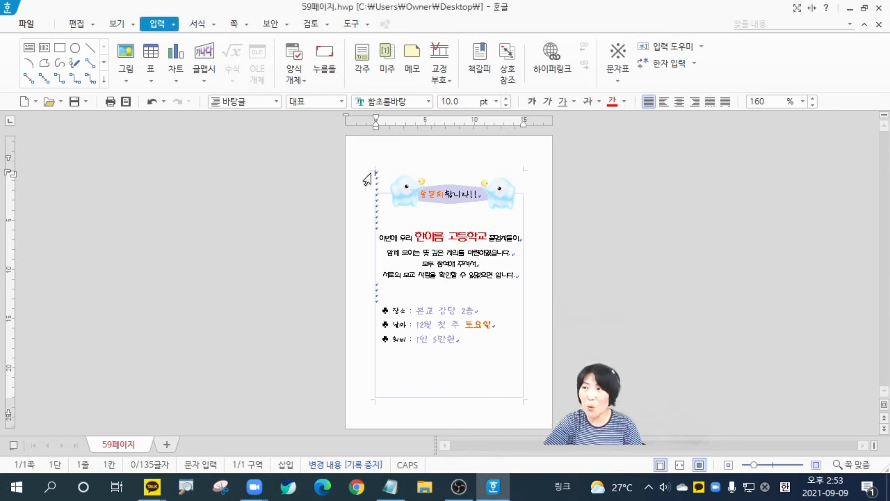
pyautogui.click(234, 23)
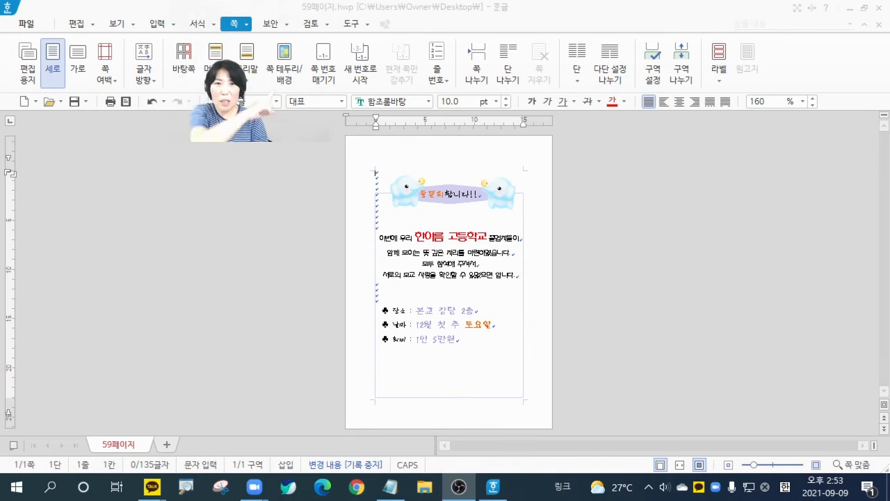
pyautogui.click(285, 78)
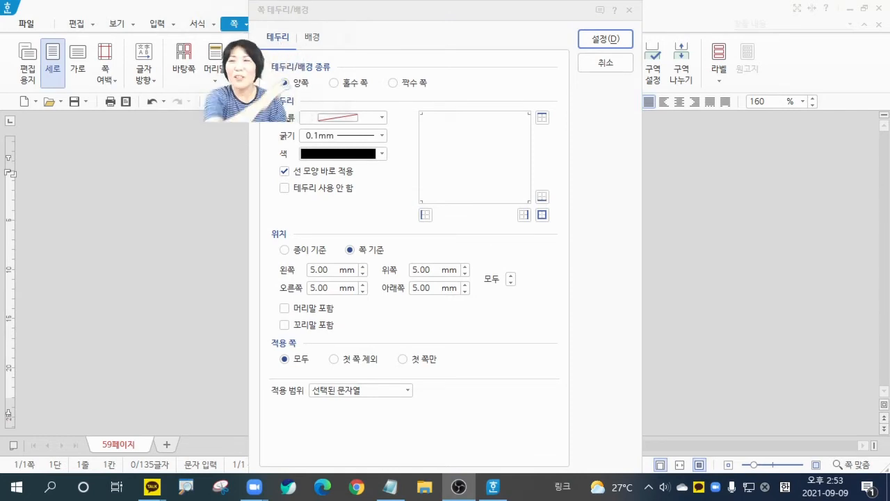
pyautogui.click(313, 38)
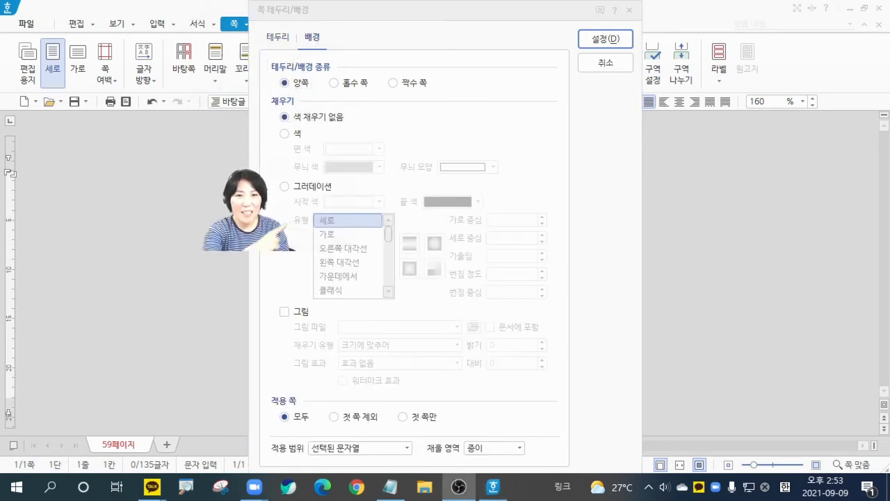
# - Apply a gradient page background with yellow as start colour, white as end colour and the 가운데에서 type
pyautogui.click(282, 188)
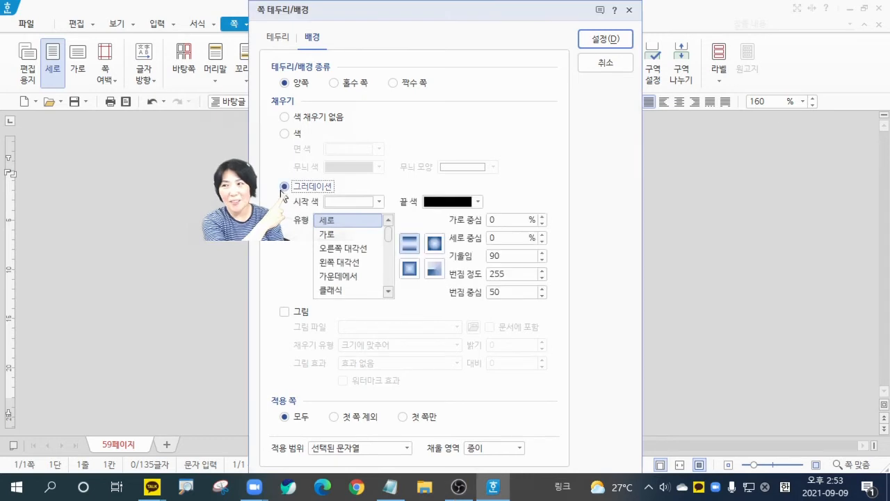
pyautogui.click(378, 203)
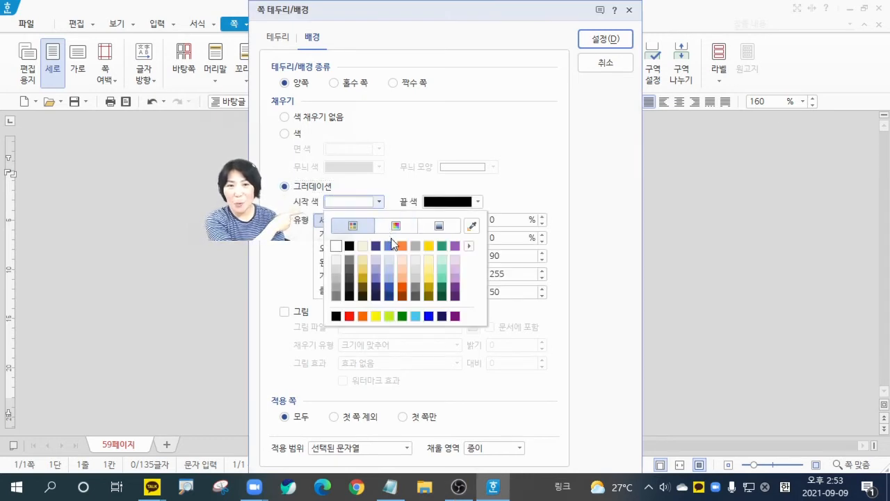
pyautogui.click(428, 246)
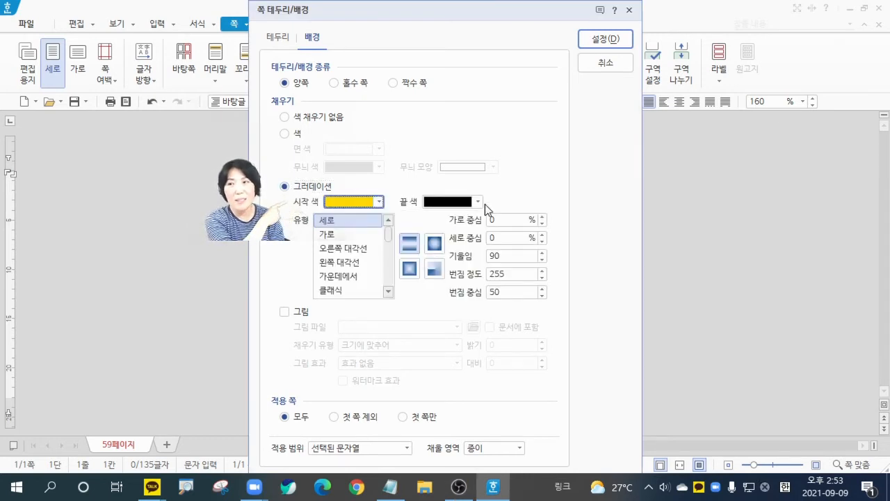
pyautogui.click(479, 203)
pyautogui.click(436, 243)
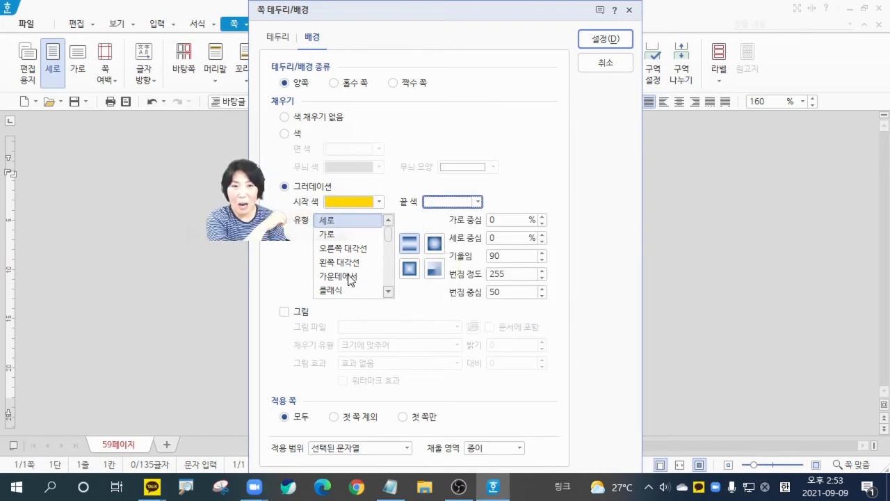
pyautogui.click(349, 276)
pyautogui.moveTo(240, 208); pyautogui.dragTo(427, 260)
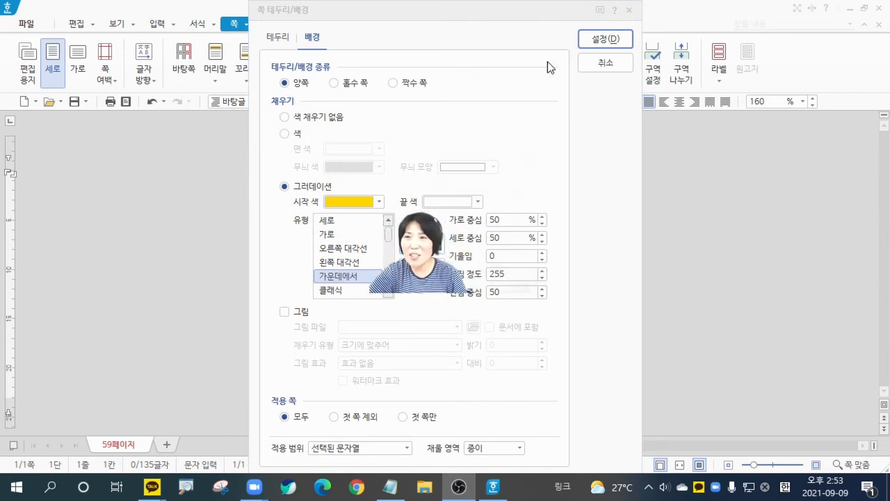
pyautogui.click(617, 40)
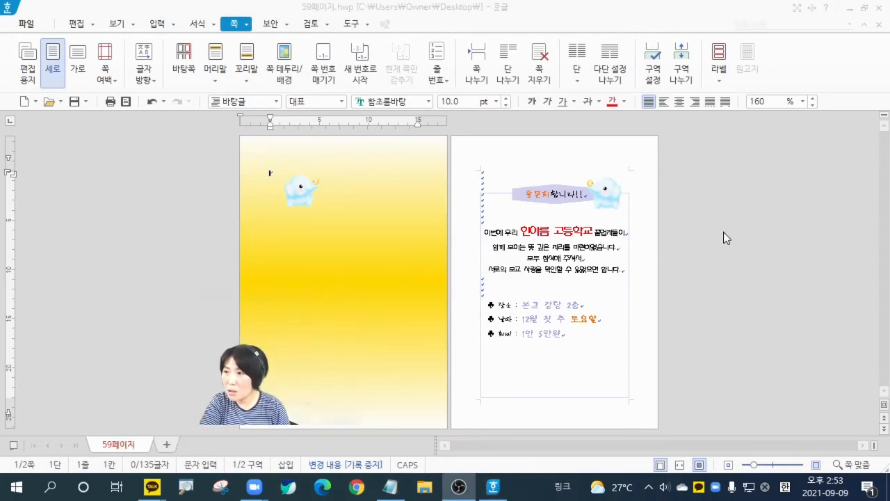
# - Move the elephant picture from the first page to the start of the title on the second page
pyautogui.moveTo(292, 205); pyautogui.dragTo(498, 192)
pyautogui.click(313, 185)
# - Apply the gradient page background to 문서 전체 and undo the latest changes
pyautogui.click(235, 24)
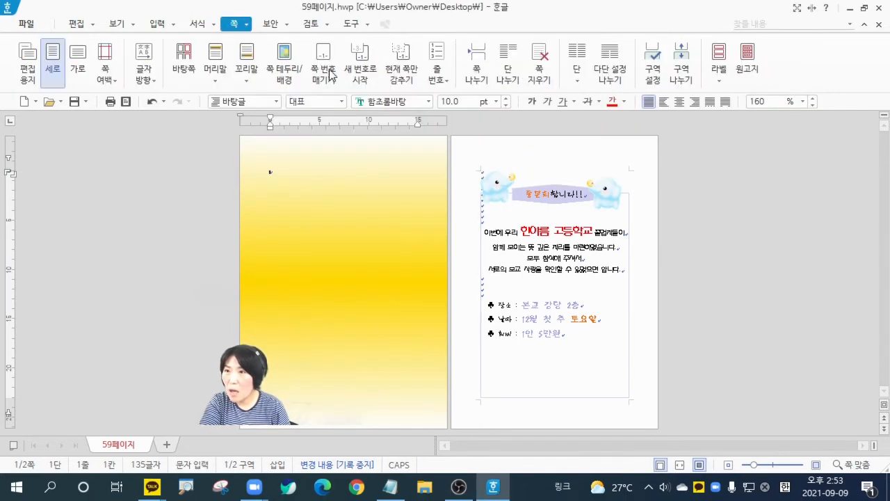
pyautogui.click(284, 61)
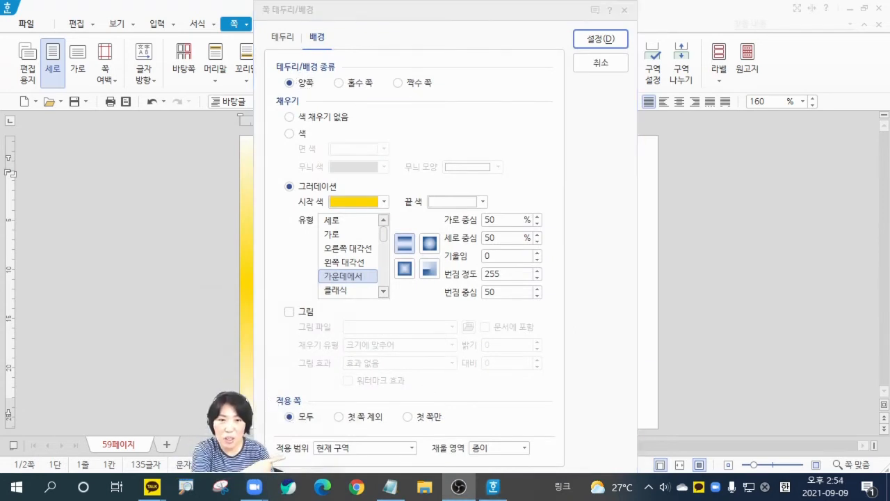
pyautogui.click(348, 447)
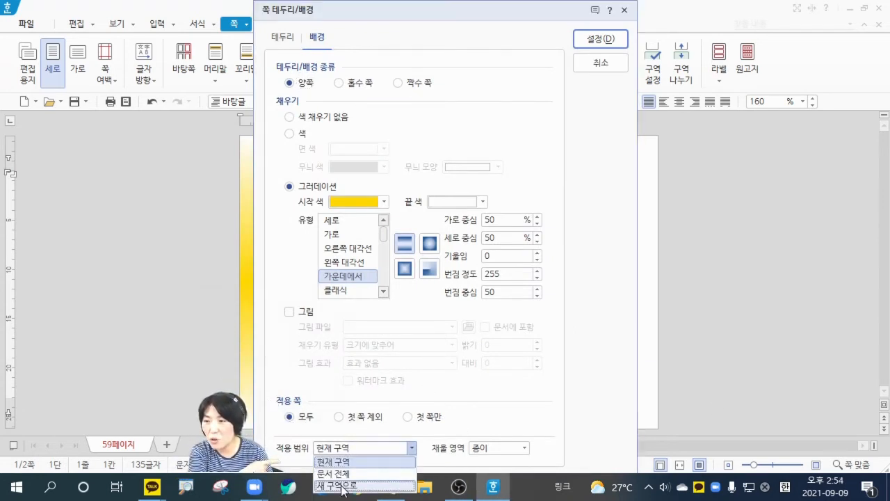
pyautogui.click(339, 474)
pyautogui.click(602, 41)
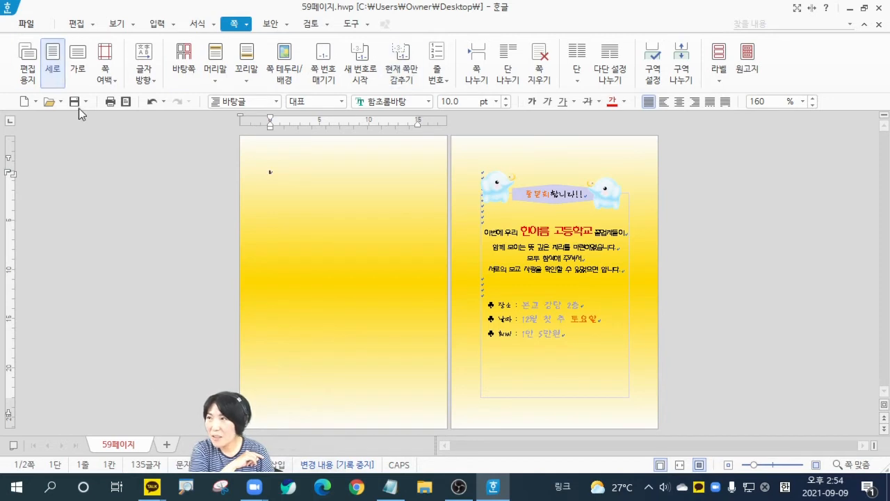
pyautogui.click(151, 105)
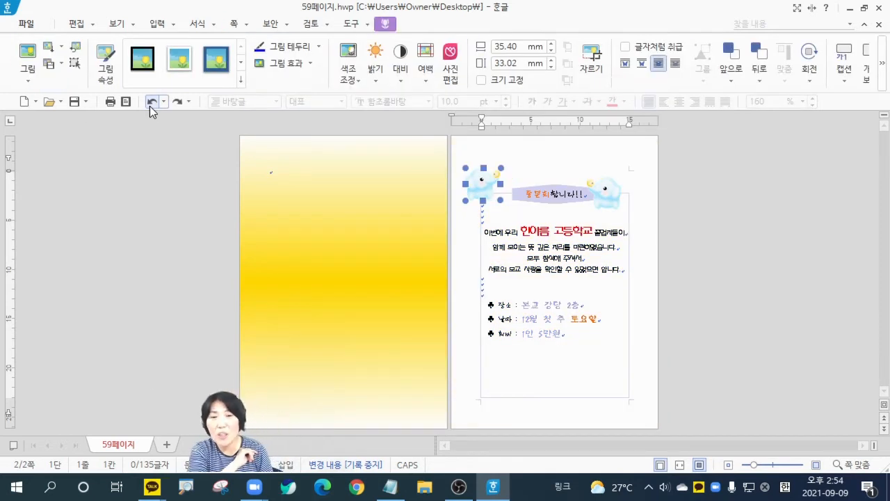
# - Extend the yellow gradient background's range to 문서 전체 and delete the blank first page
pyautogui.click(310, 167)
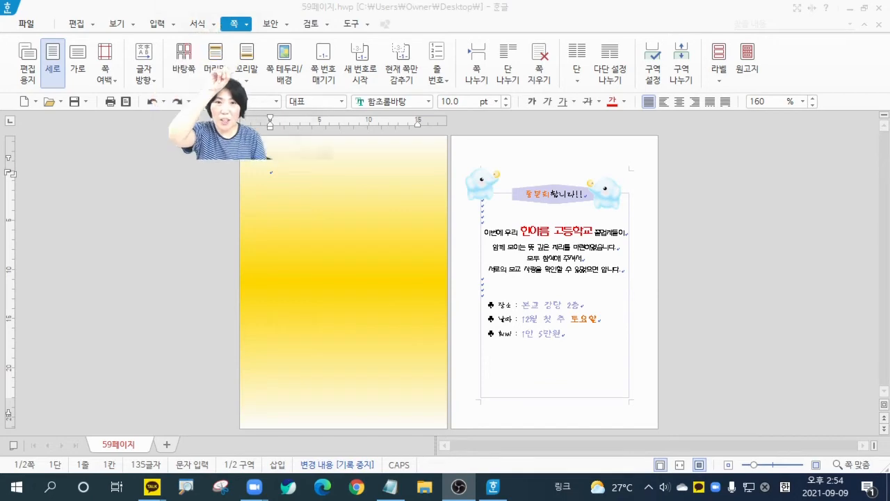
pyautogui.click(285, 70)
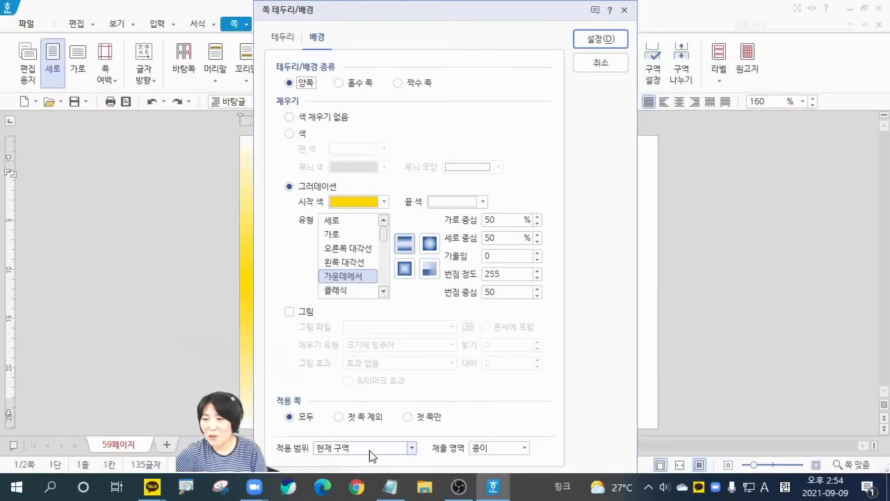
pyautogui.click(504, 398)
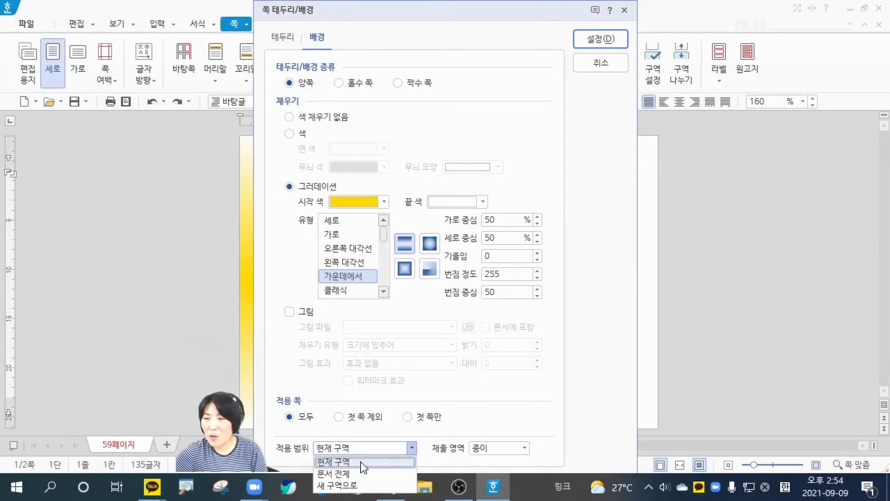
pyautogui.click(338, 473)
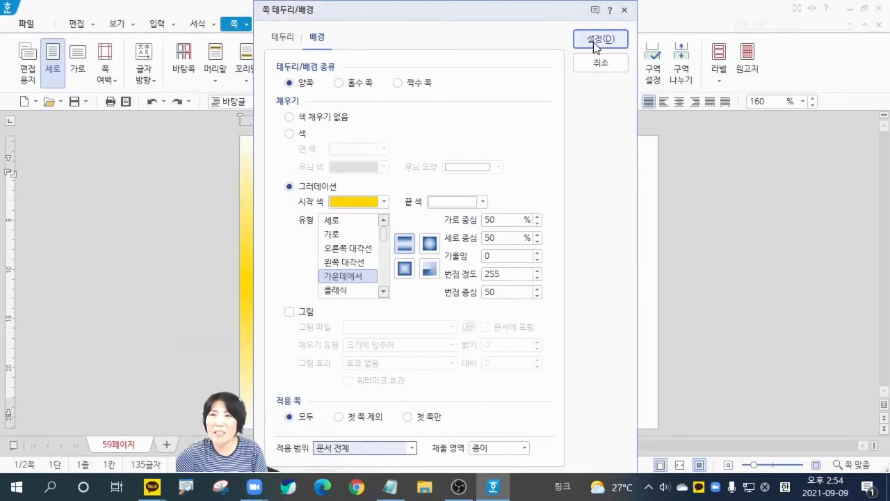
pyautogui.click(593, 40)
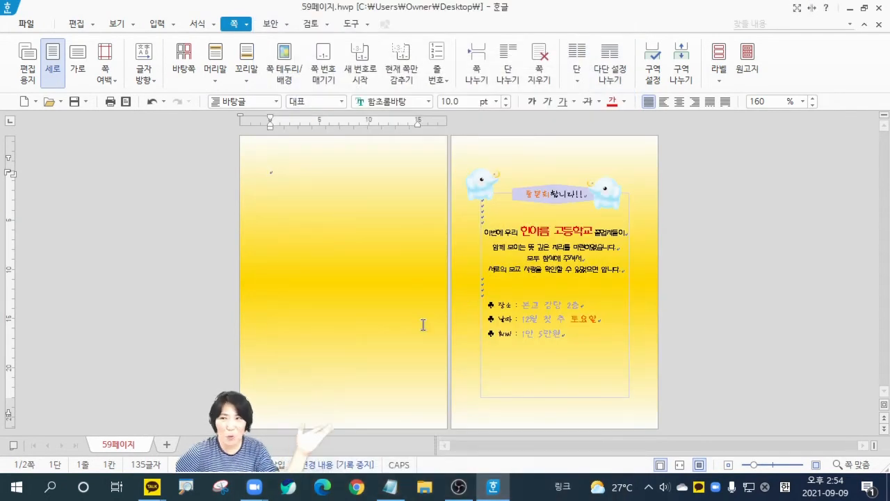
pyautogui.press('Delete')
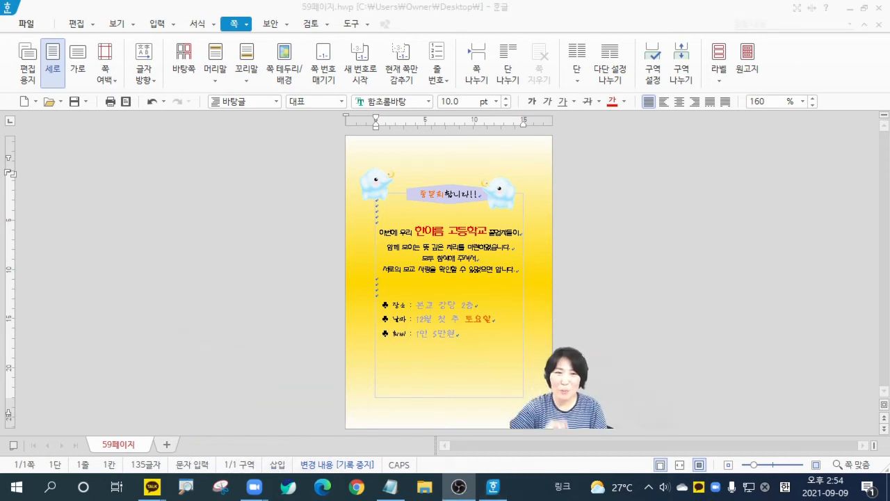
# - Add two new blank pages after the last line of the notice
pyautogui.click(518, 351)
pyautogui.hotkey('ctrl', 'Return')
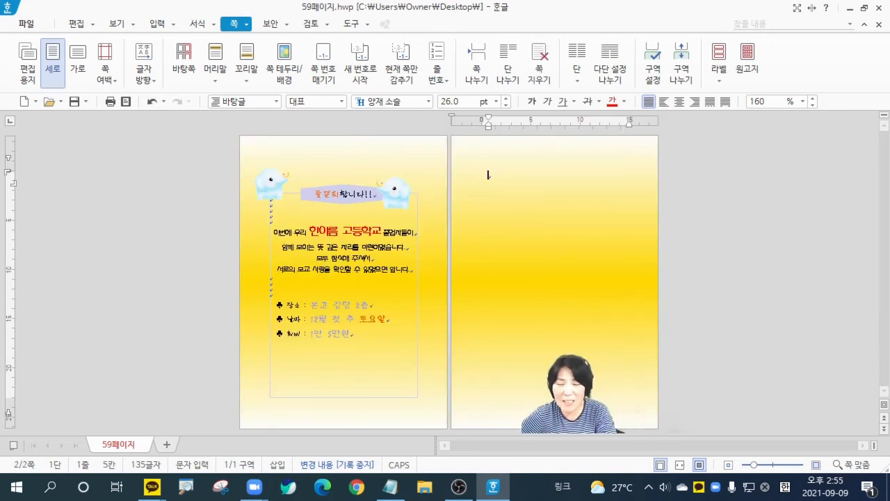
pyautogui.hotkey('ctrl', 'Return')
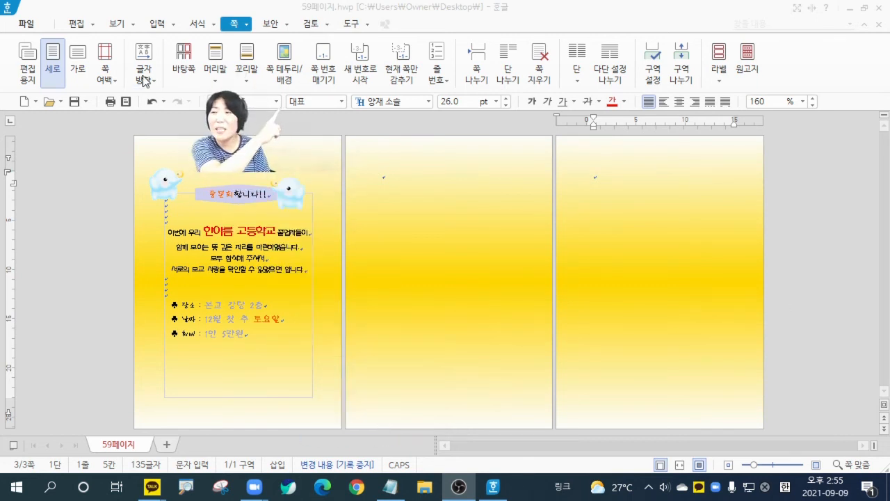
# - Choose a dotted line type in red for the page border, for both odd and even pages (양쪽)
pyautogui.click(289, 68)
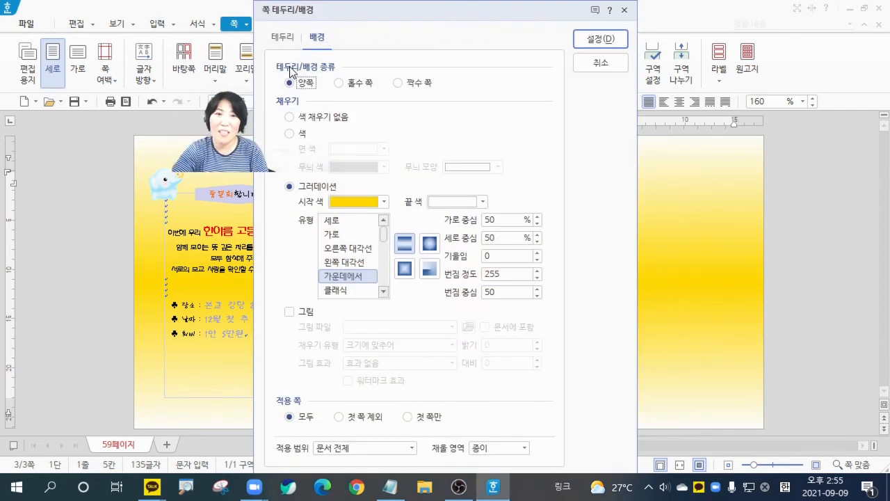
pyautogui.click(283, 37)
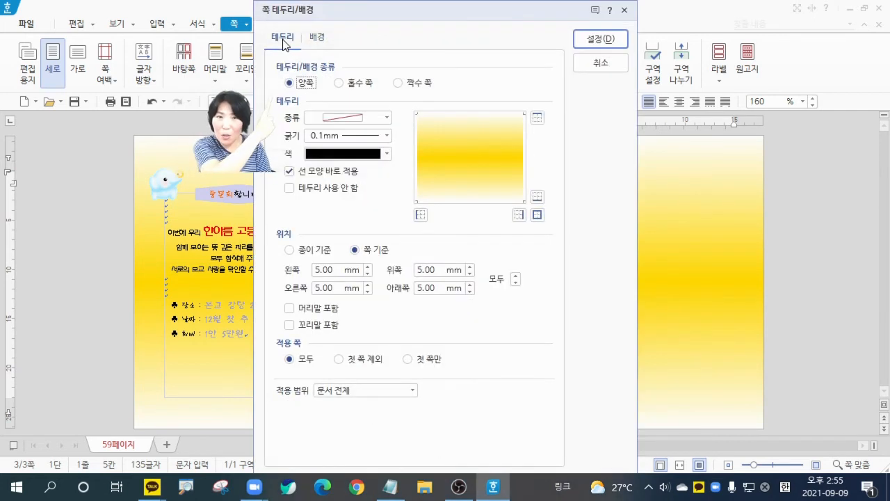
pyautogui.click(325, 118)
pyautogui.click(363, 215)
pyautogui.click(371, 156)
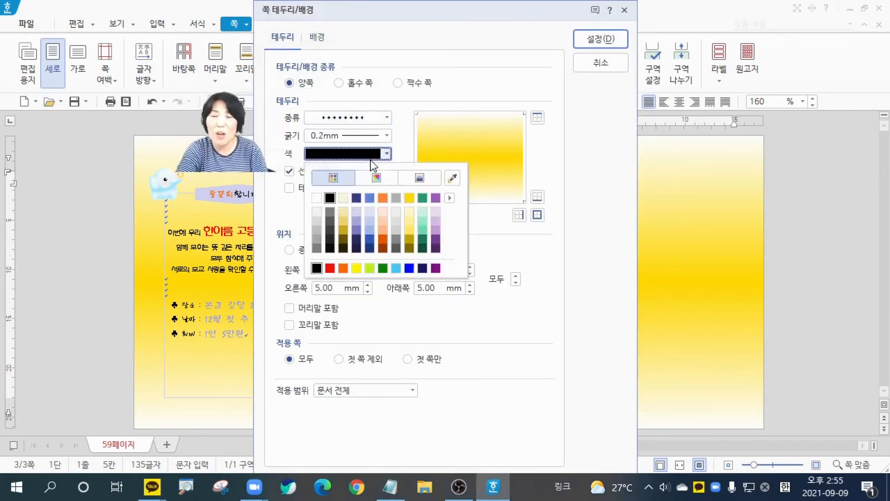
pyautogui.click(330, 267)
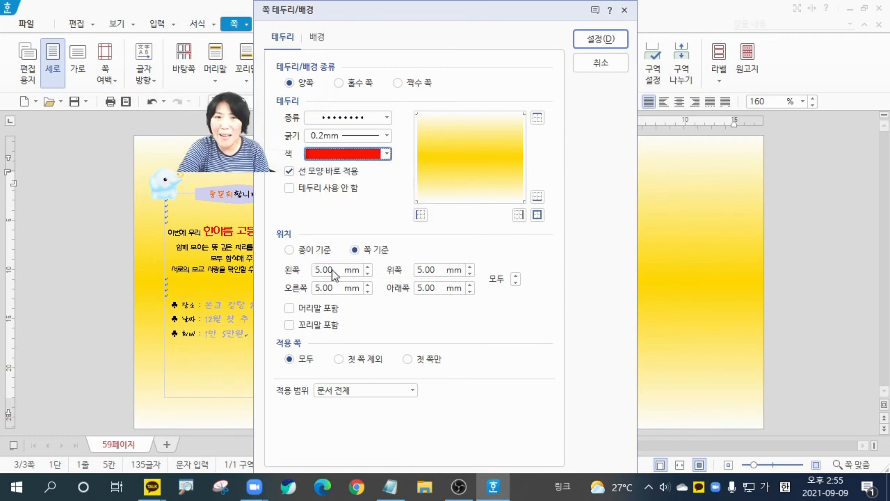
# - Set the page border thickness to 1mm and apply the border to all four sides throughout the document
pyautogui.hotkey('alt', 'Tab')
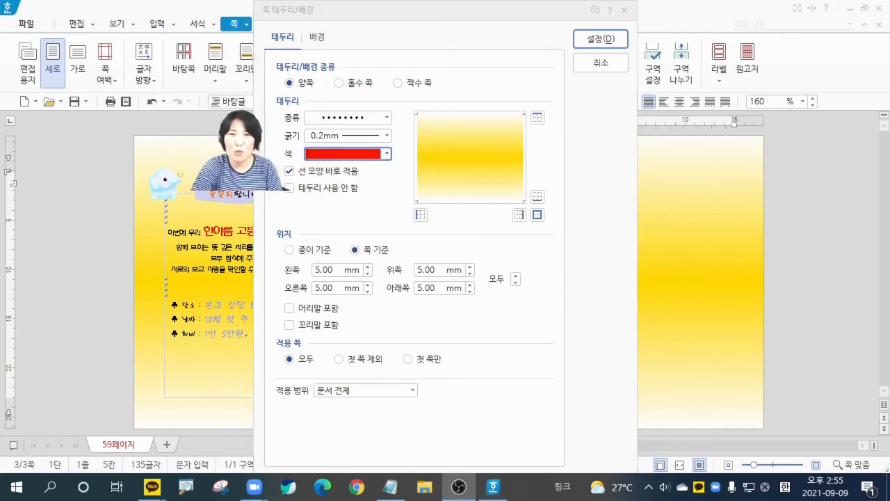
pyautogui.click(384, 137)
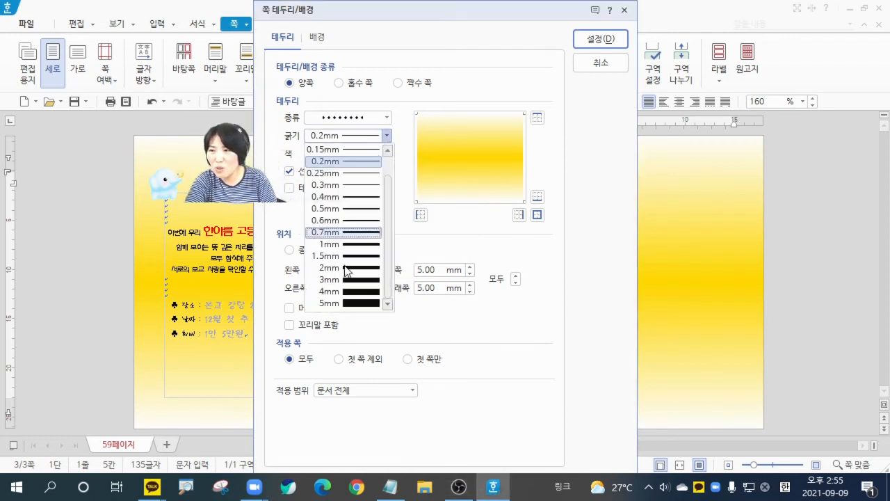
pyautogui.click(353, 250)
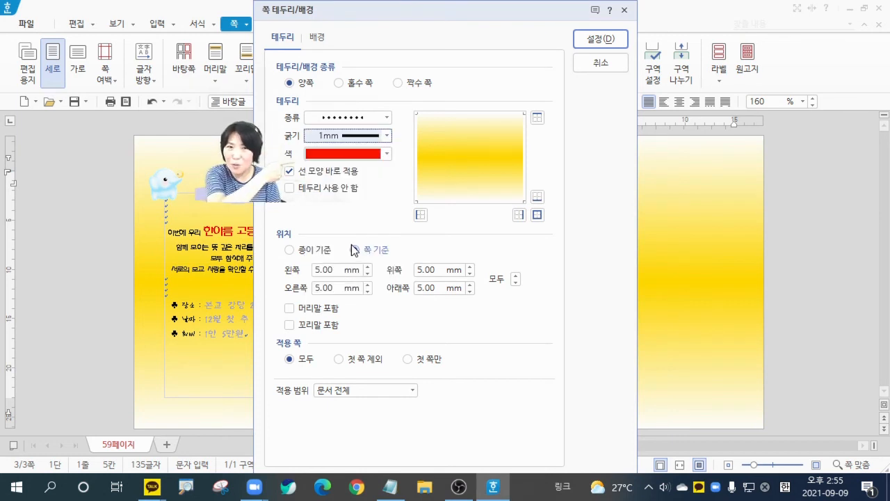
pyautogui.hotkey('alt', 'Tab')
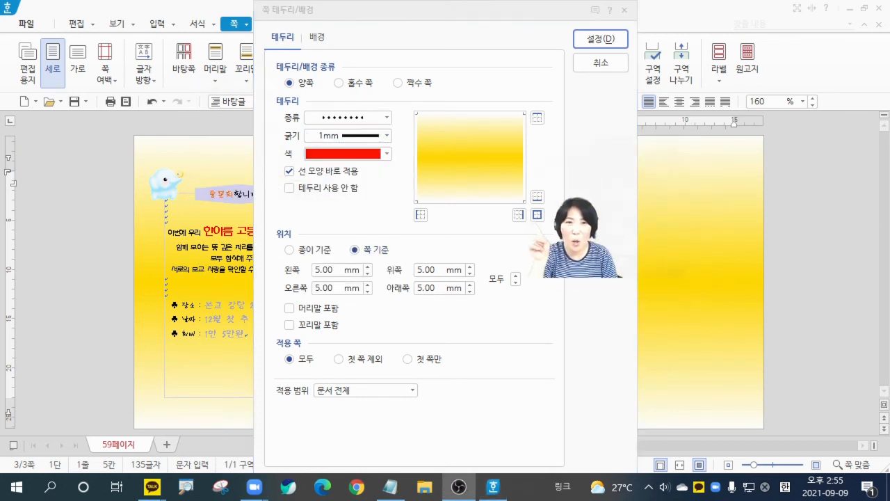
pyautogui.click(537, 215)
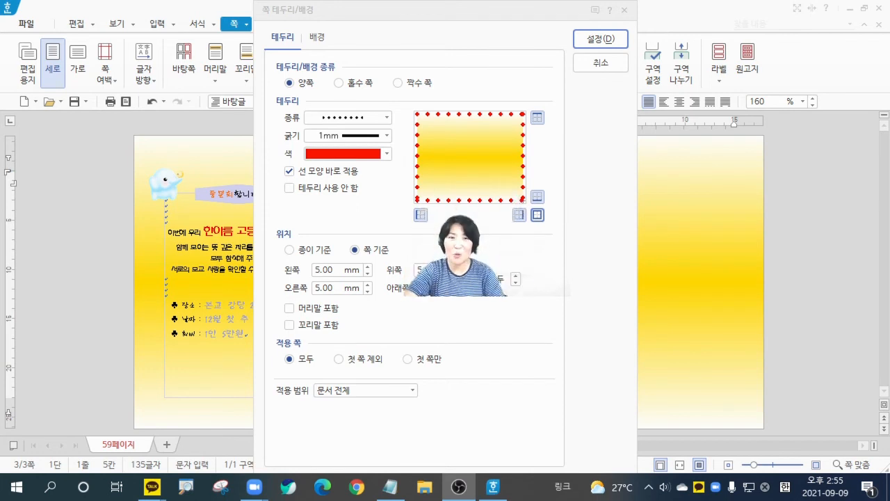
pyautogui.click(596, 46)
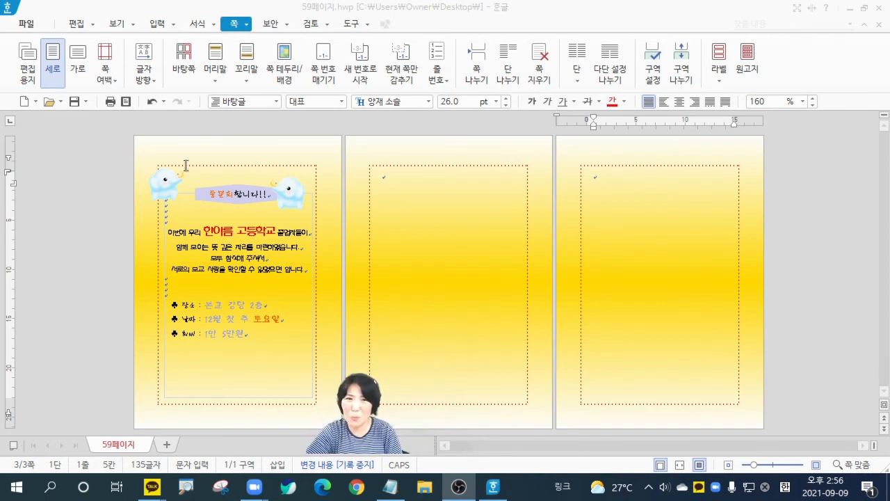
# - Remove the red dotted page border from all four sides by applying the no-line border type
pyautogui.click(286, 70)
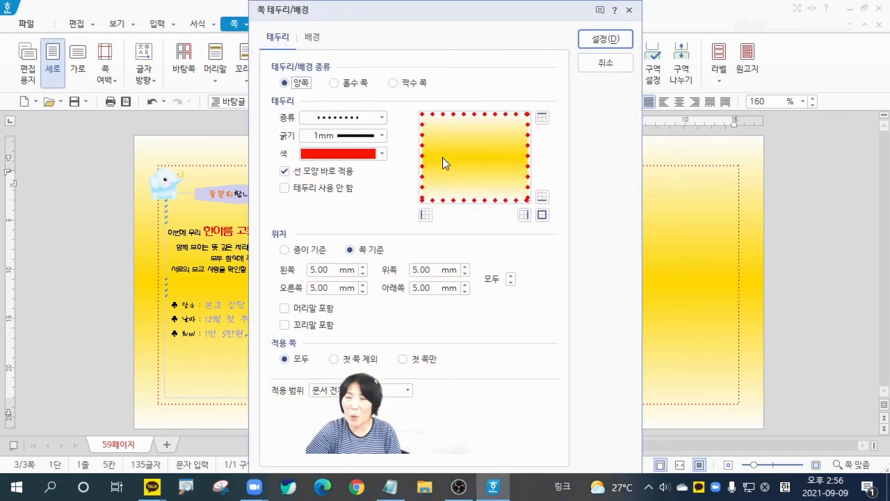
pyautogui.click(384, 118)
pyautogui.click(350, 131)
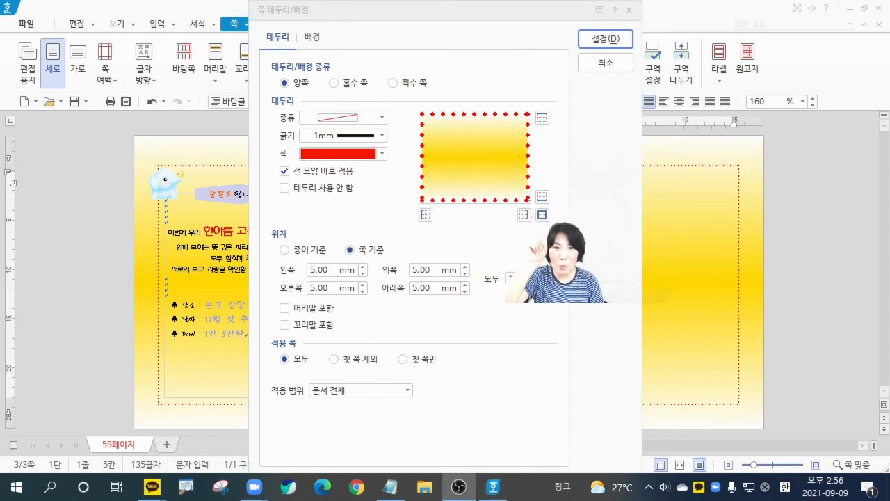
pyautogui.click(543, 215)
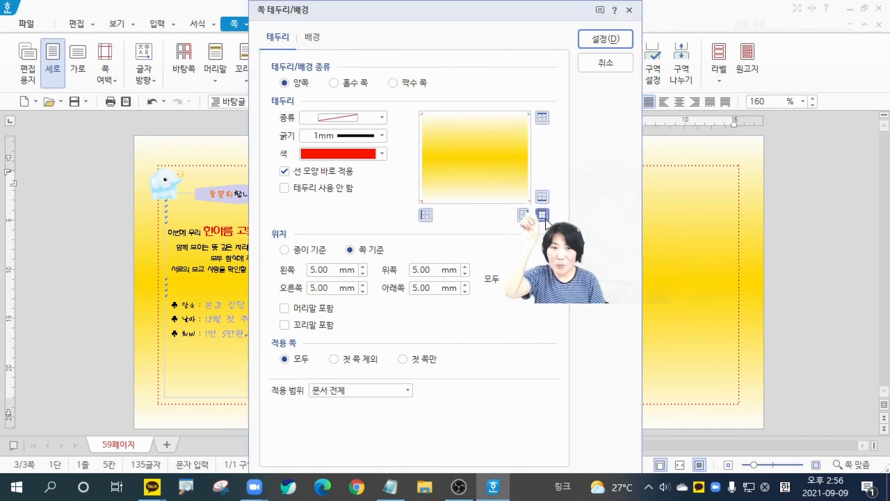
pyautogui.click(605, 38)
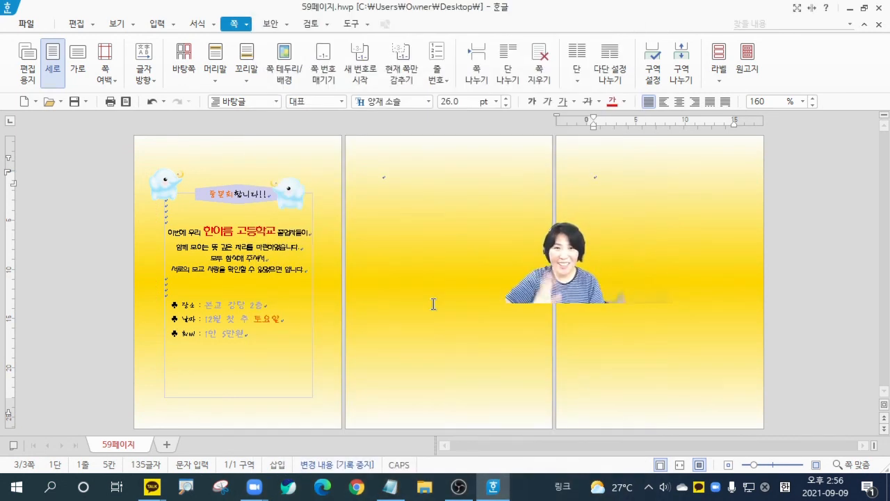
# - Remove the yellow gradient page background from the whole document with 색 채우기 없음
pyautogui.click(292, 75)
pyautogui.click(312, 37)
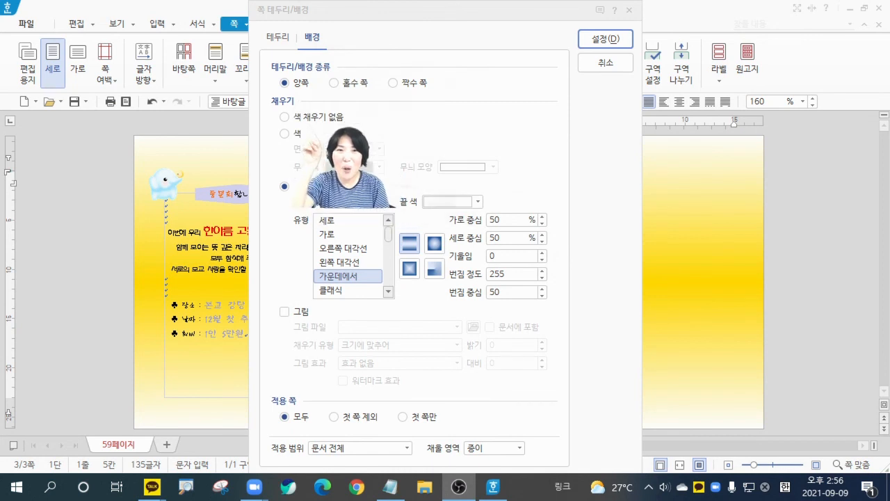
pyautogui.click(285, 117)
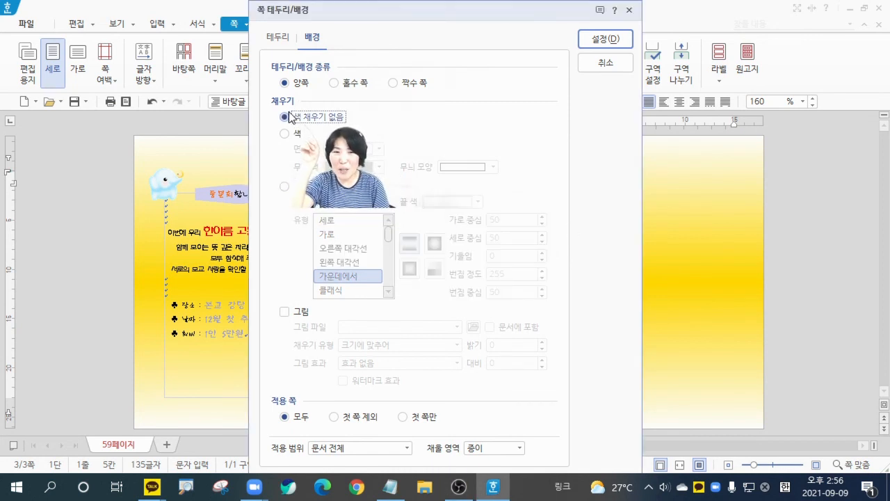
pyautogui.click(605, 40)
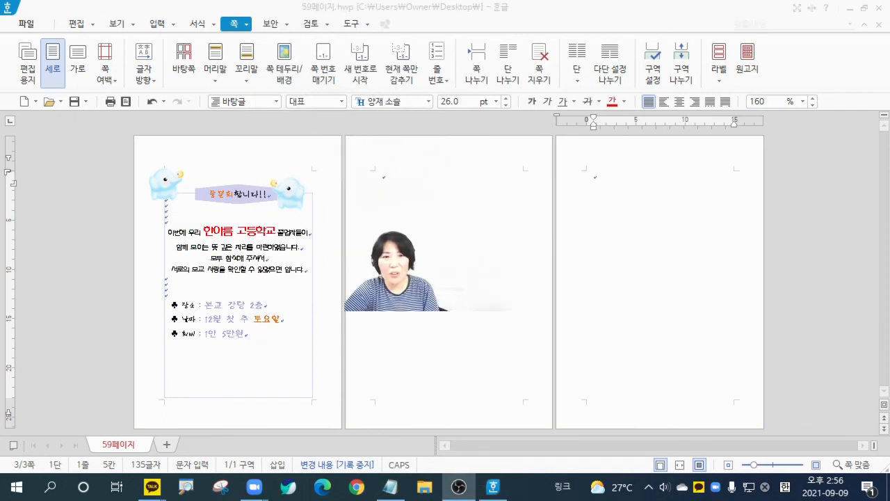